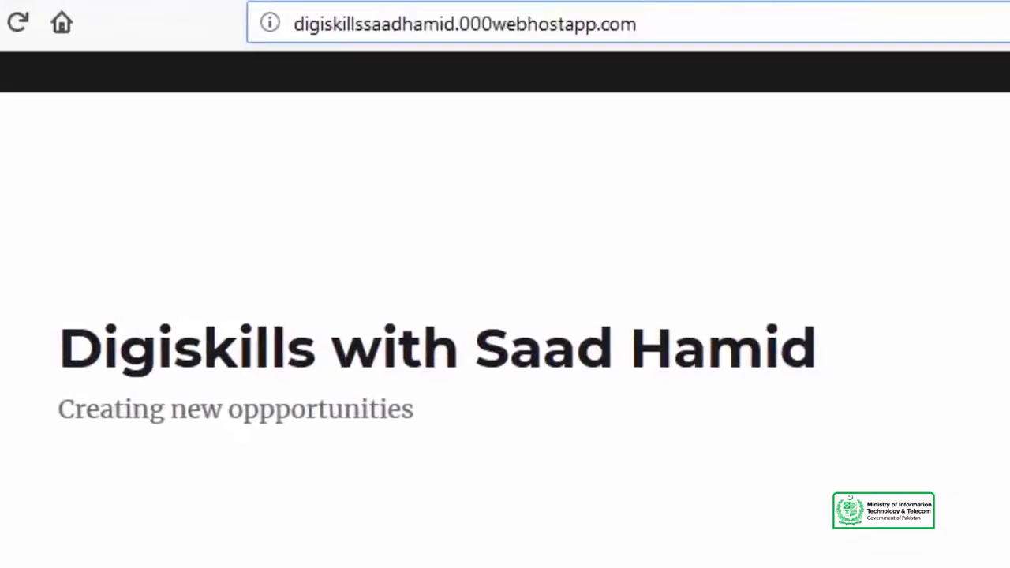
Step: Open the site's WordPress admin area at /wp-admin and start a new post
text(/wp-admin)
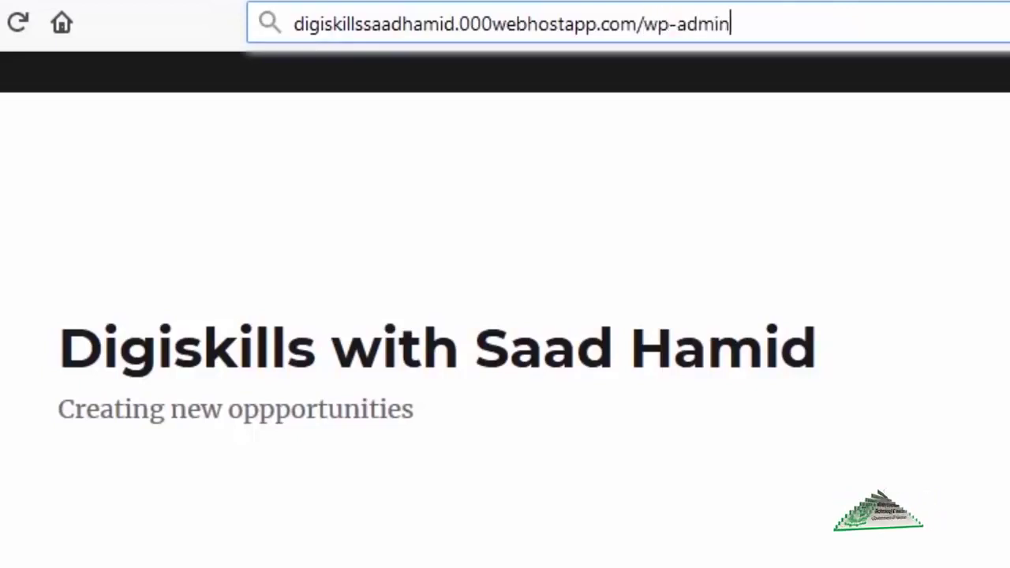
key(Return)
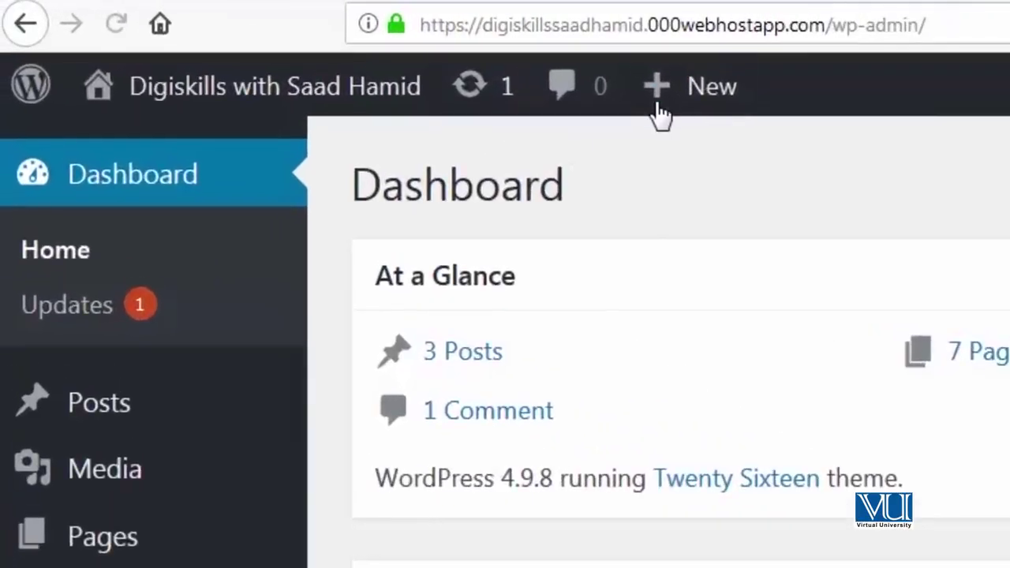
mouse_move(245, 41)
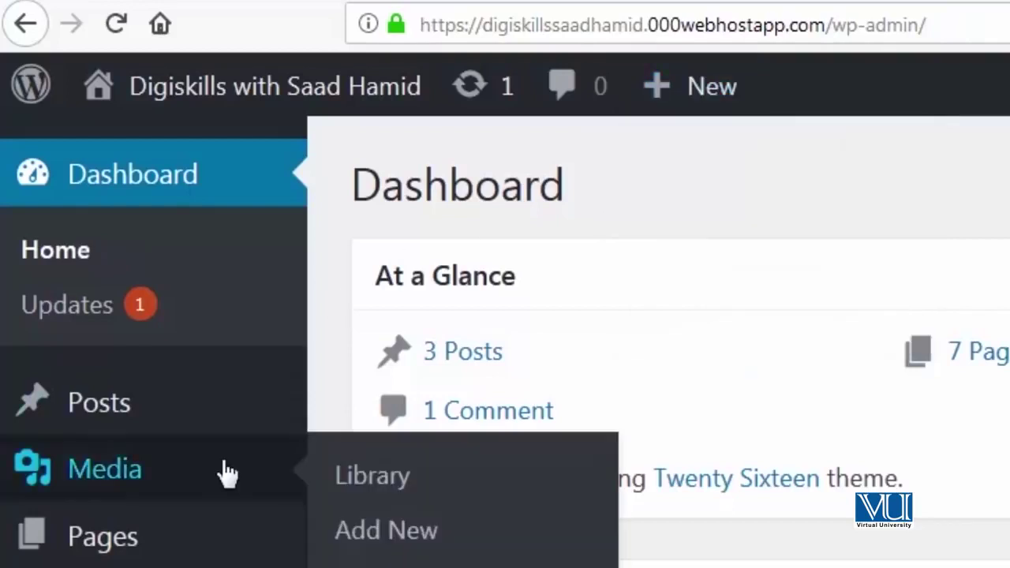
click(668, 156)
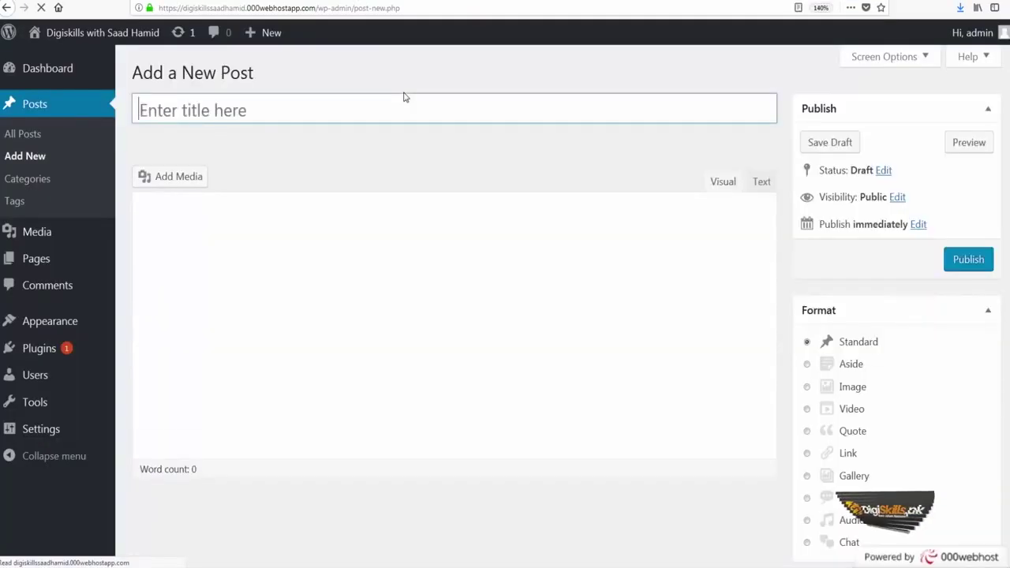
Step: Title the new post "This is a test post" and write "Hello world" as its body, followed by a new line
click(262, 119)
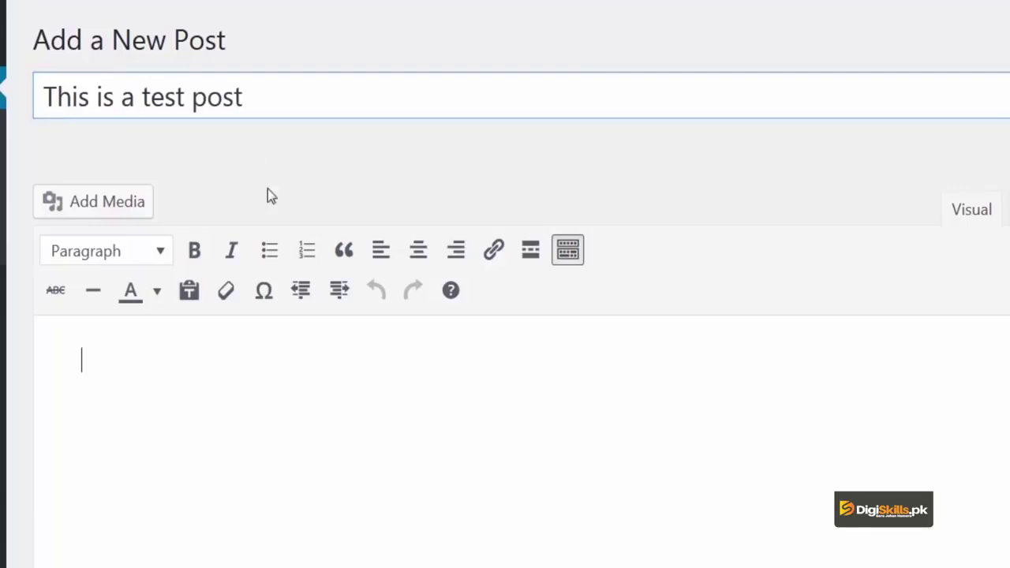
text(Hello world)
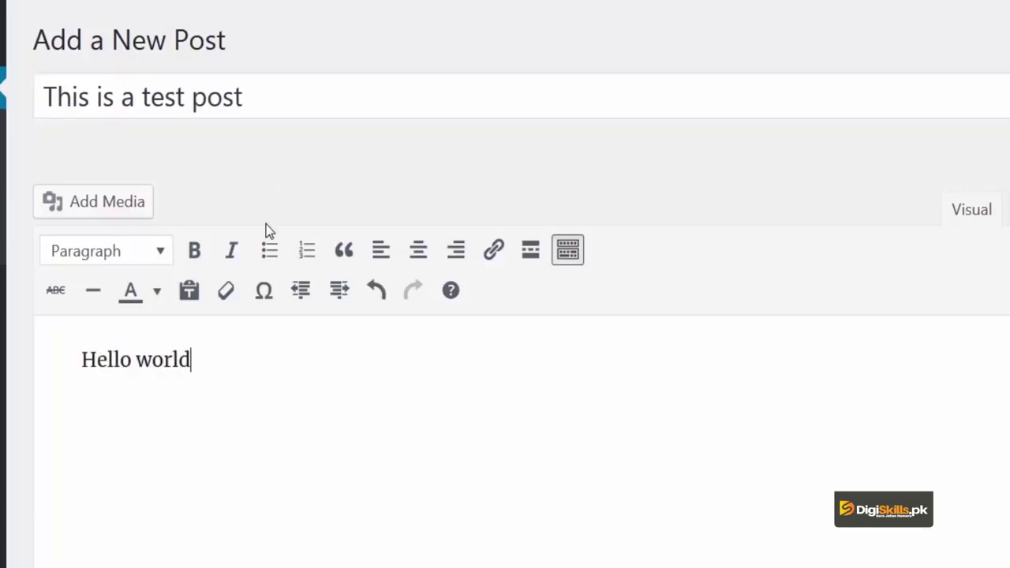
key(Return)
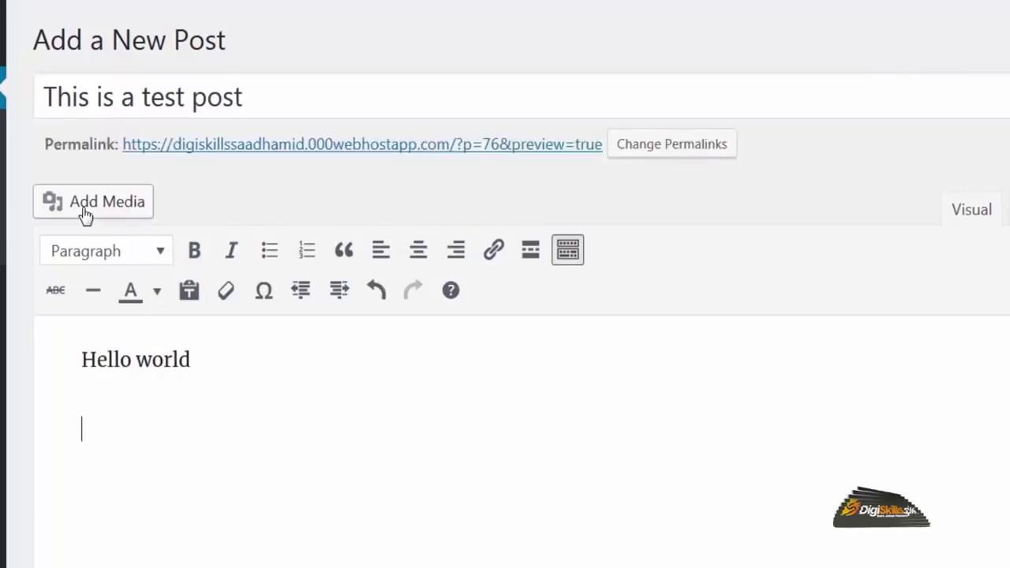
Step: Insert Sample_BeeMoved_48kHz16bit.m4a from the media library into the post below "Hello world"
click(83, 202)
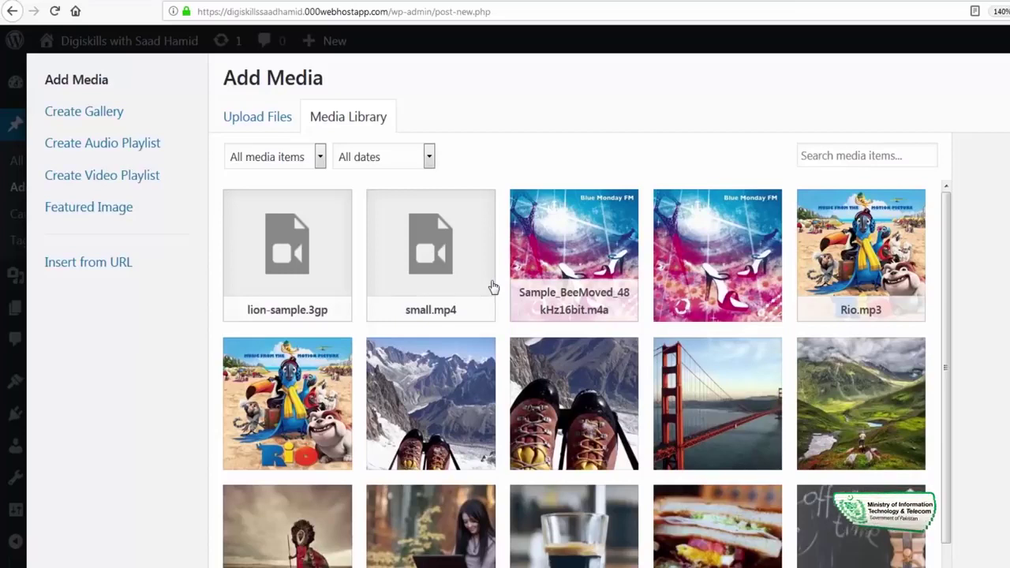
click(557, 272)
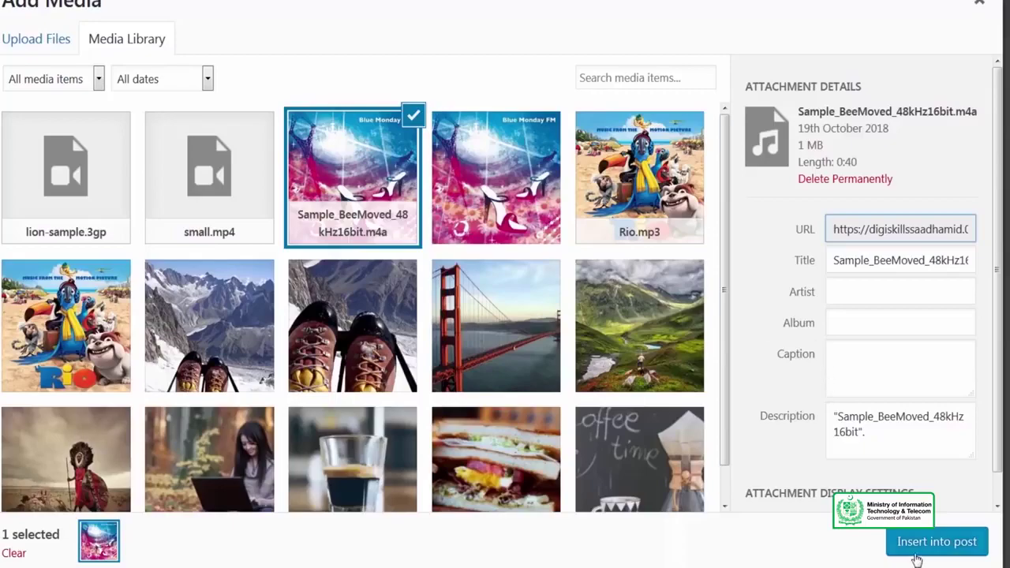
click(916, 552)
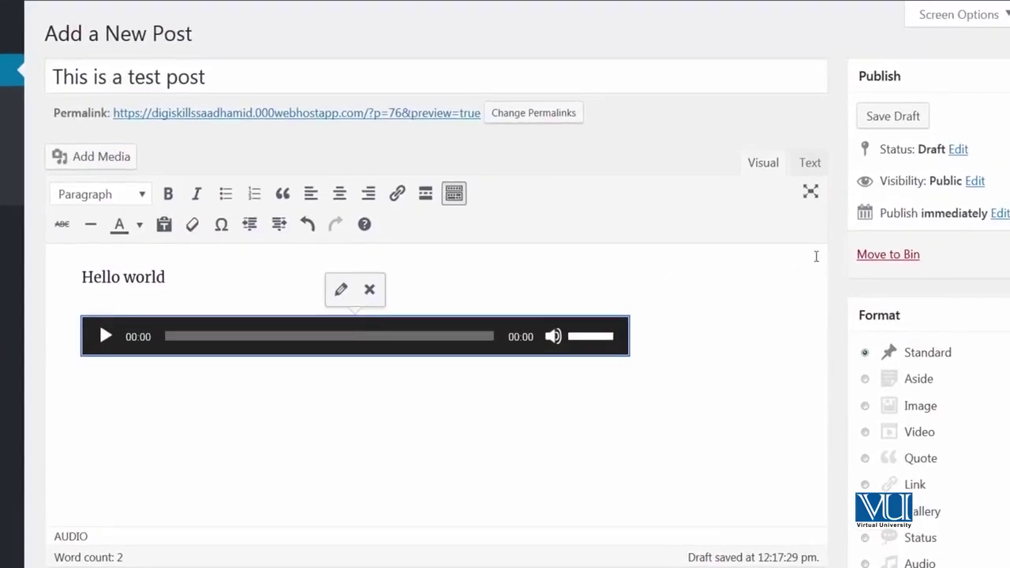
Step: Save the post as a draft and open its permalink preview in a new browser tab
click(883, 112)
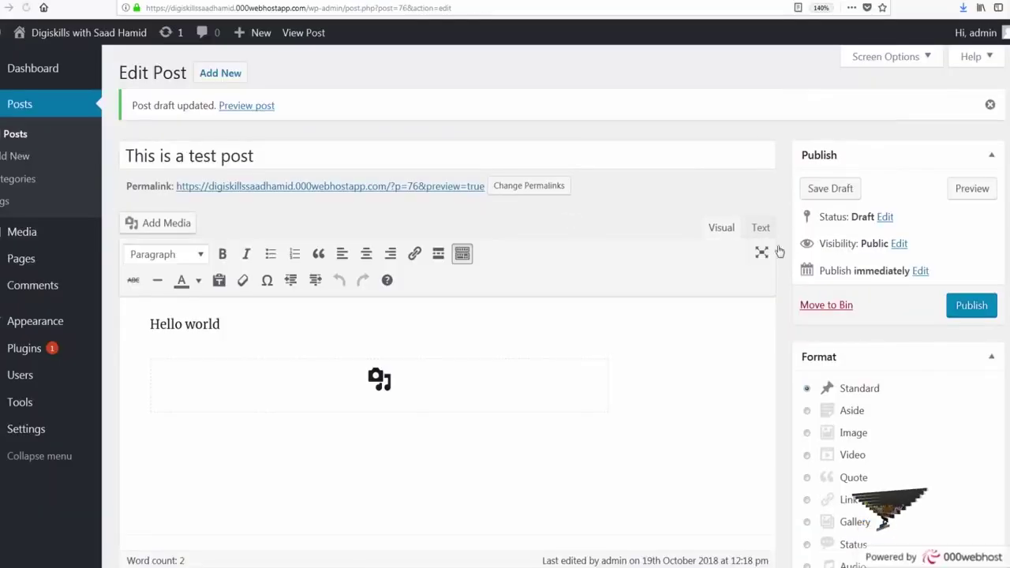
right_click(474, 197)
click(508, 200)
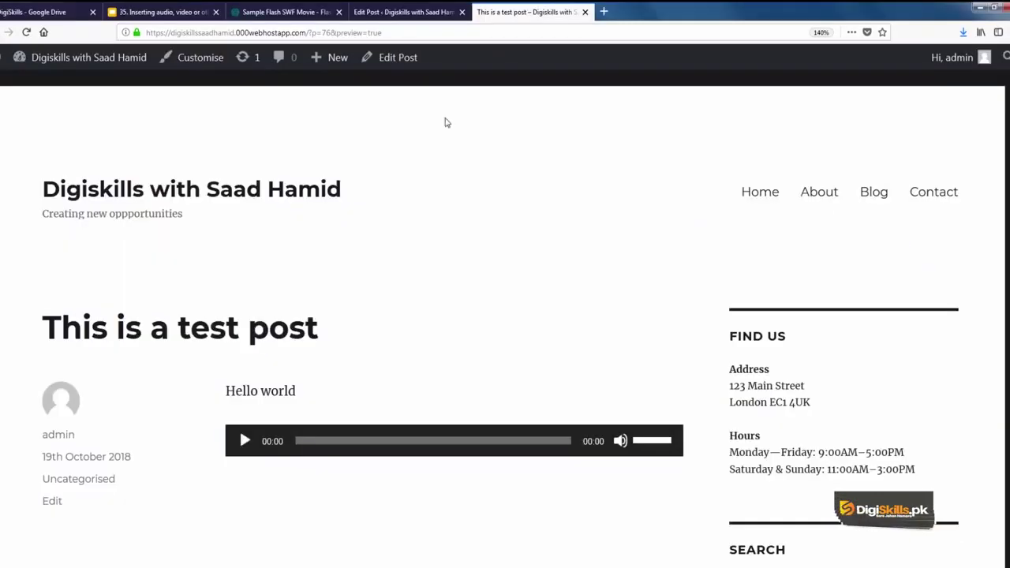
Step: Return to the post editor and look through the embedded audio player's details, including the Autoplay option
click(412, 11)
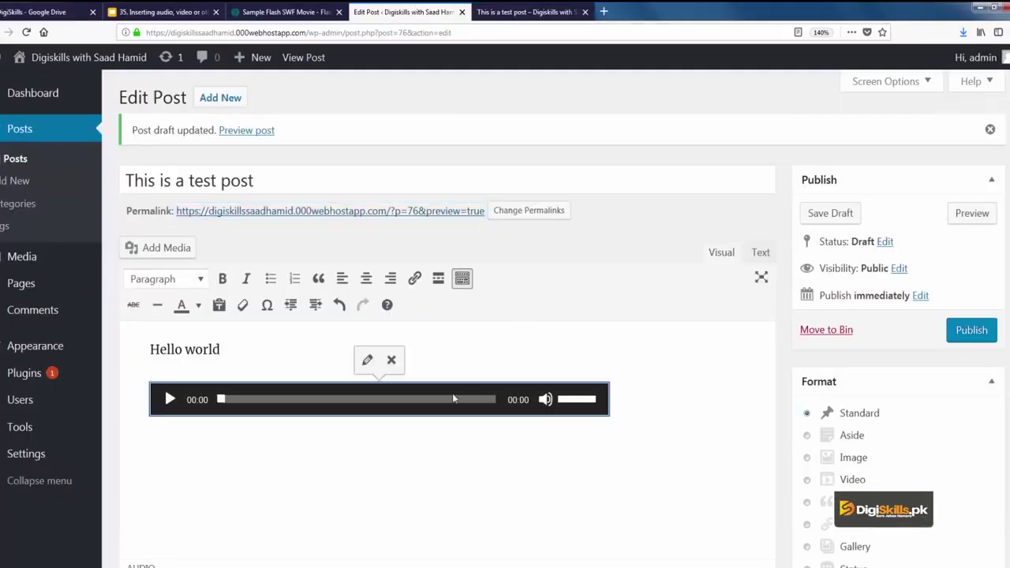
click(367, 360)
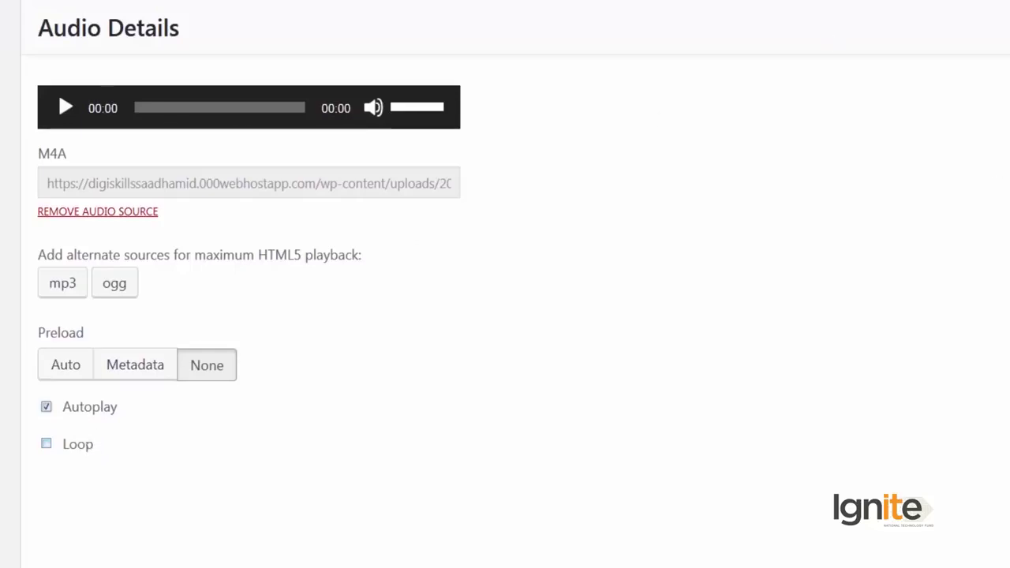
click(983, 67)
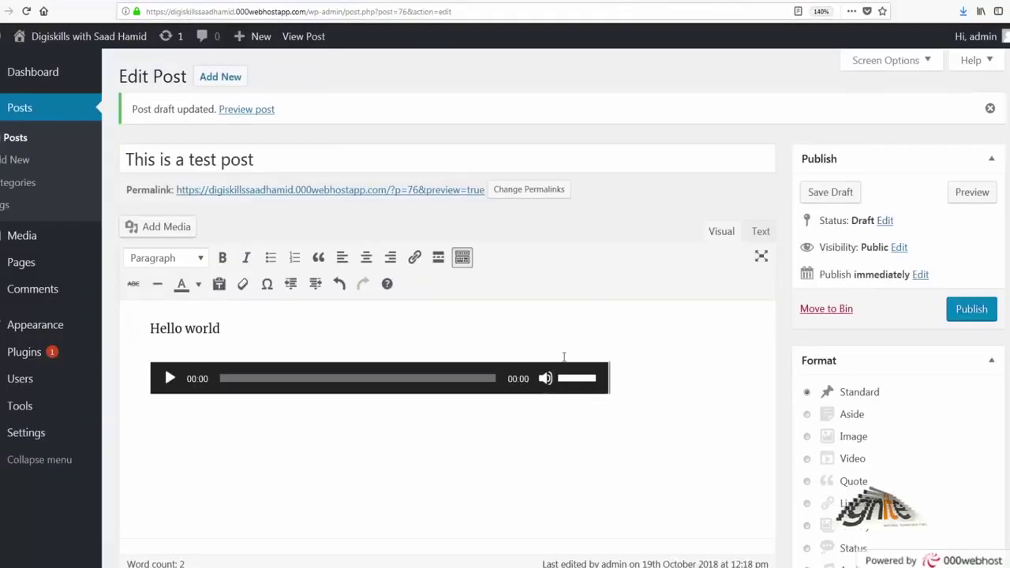
Step: Remove the embedded audio player from the post
click(601, 392)
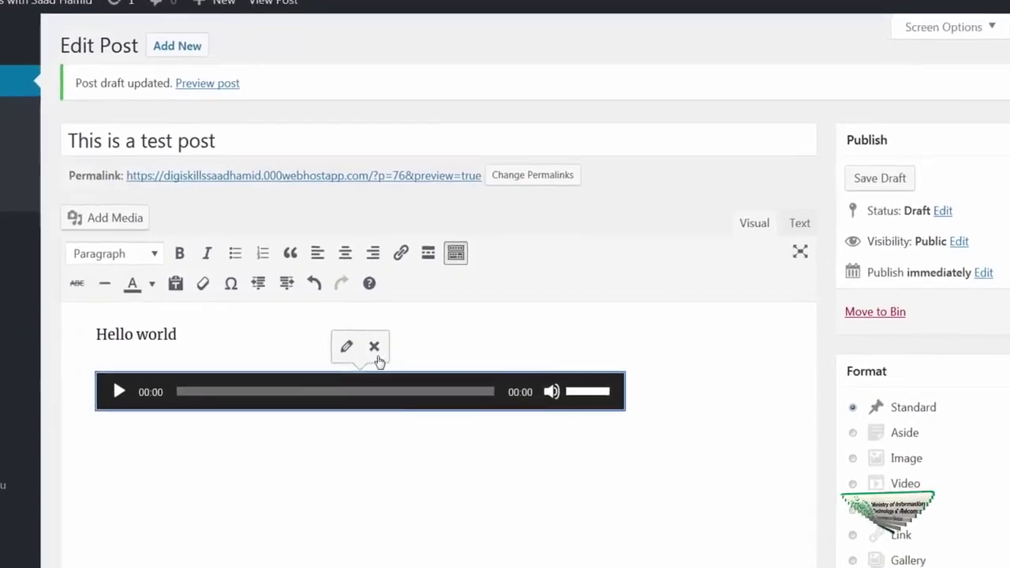
click(389, 339)
click(244, 388)
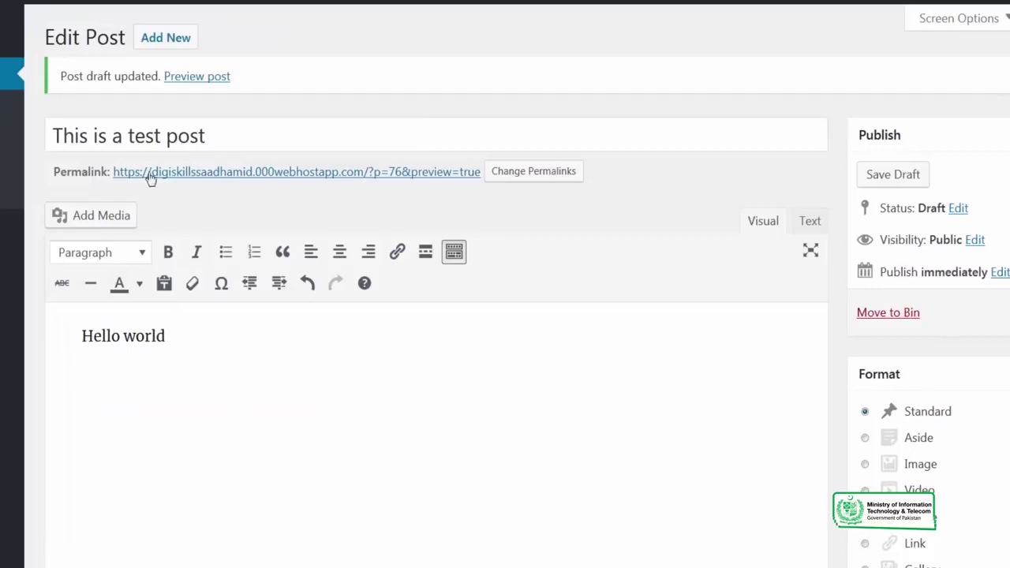
Step: Insert Rio.mp3 from the media library into the post, using the Link to Media File option
click(101, 214)
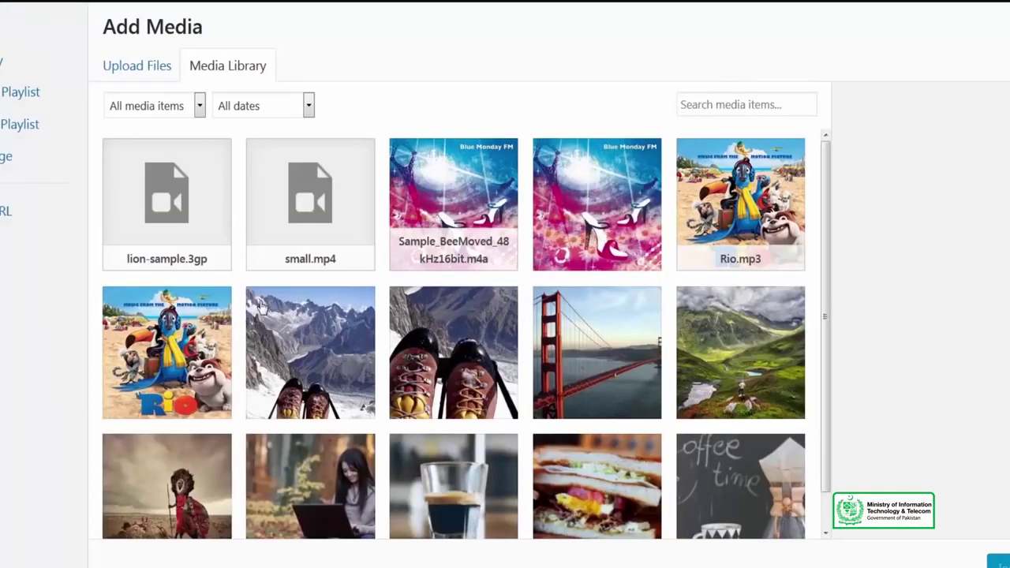
click(763, 224)
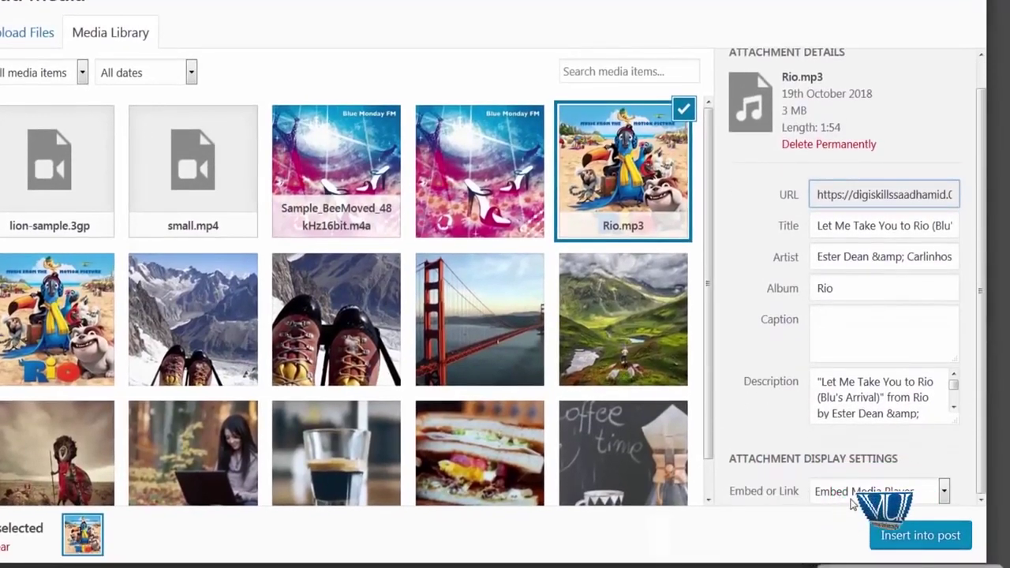
click(838, 497)
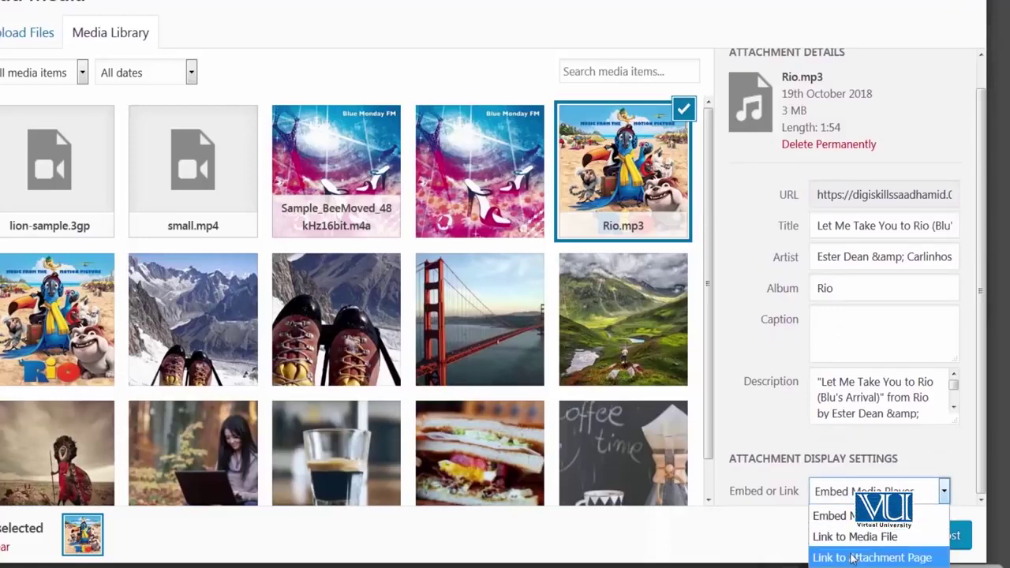
click(862, 537)
click(917, 536)
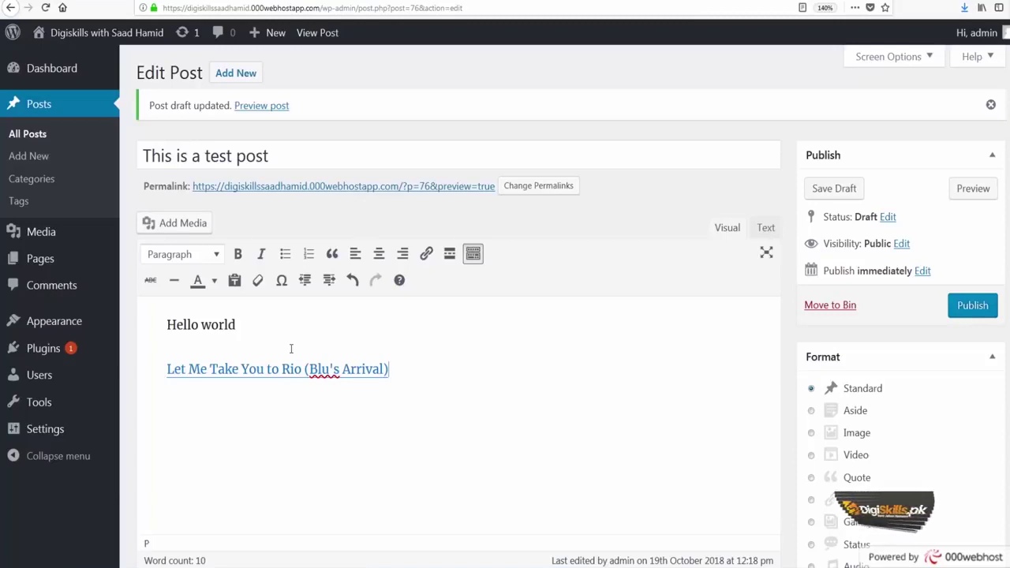
Step: Delete the inserted Rio.mp3 link text from the post body
key(shift+Home)
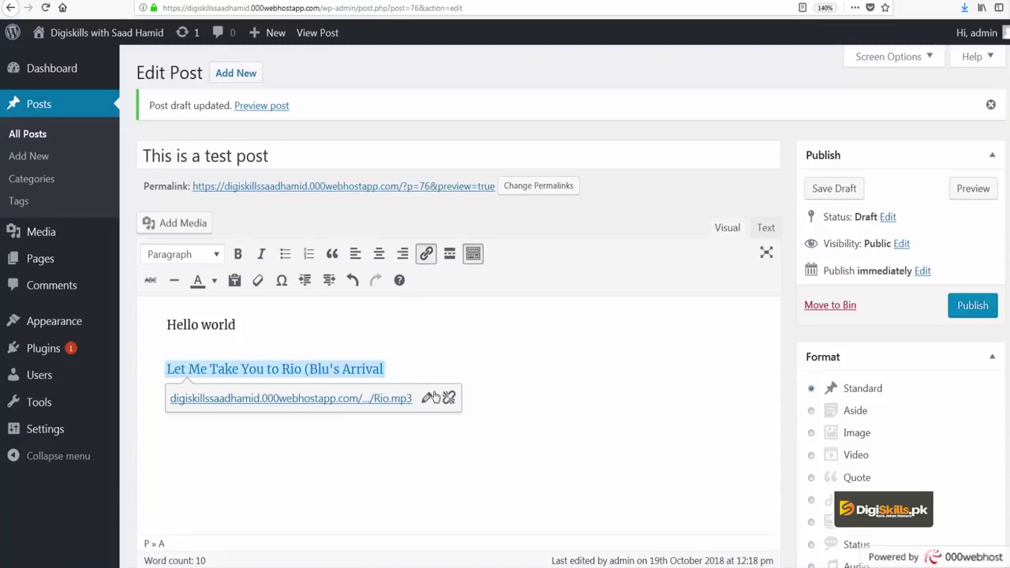
key(alt+shift+s)
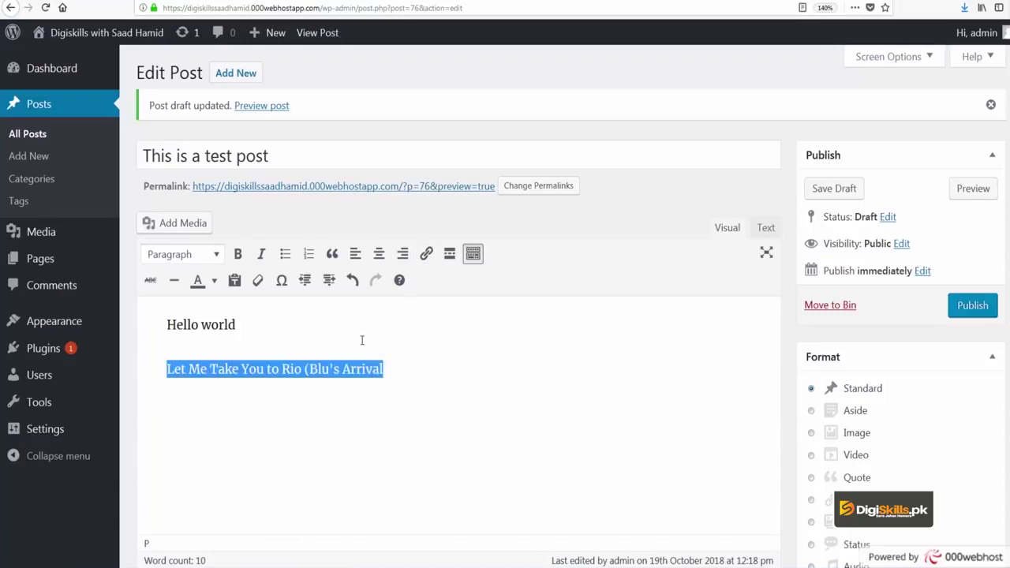
key(BackSpace)
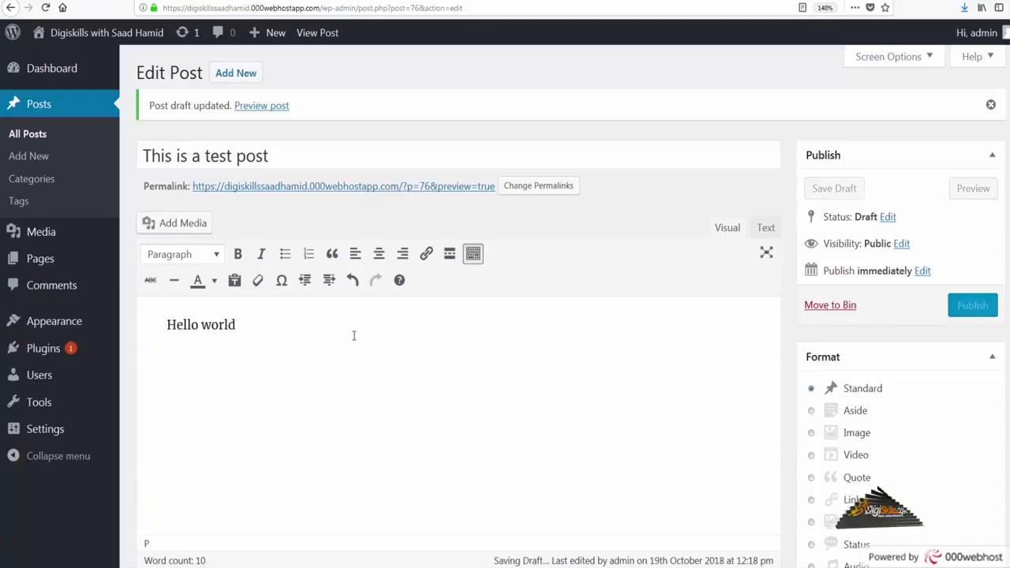
Step: Insert lion-sample.3gp from the media library as a Media File link, and delete that link from the post
click(162, 227)
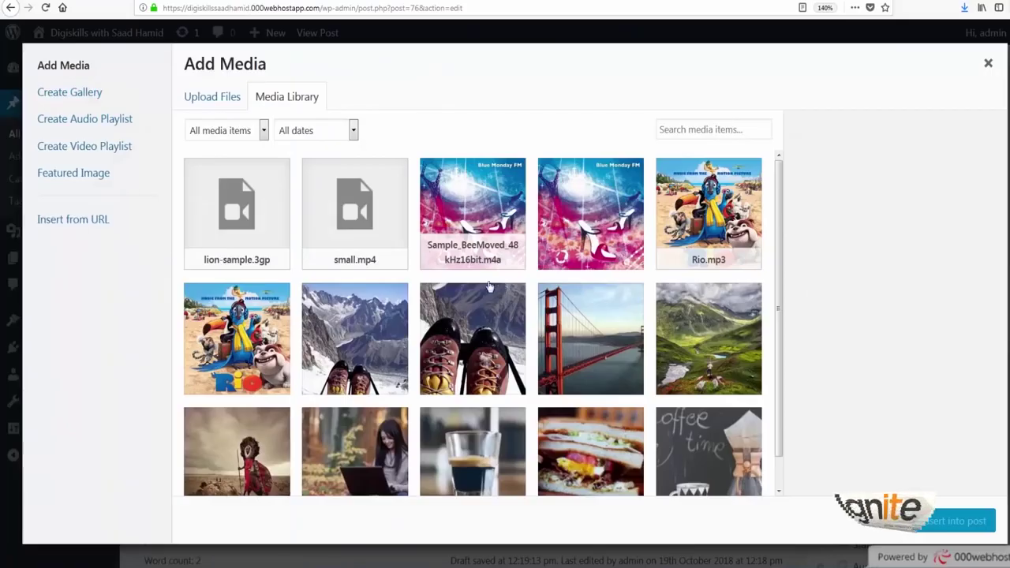
click(272, 236)
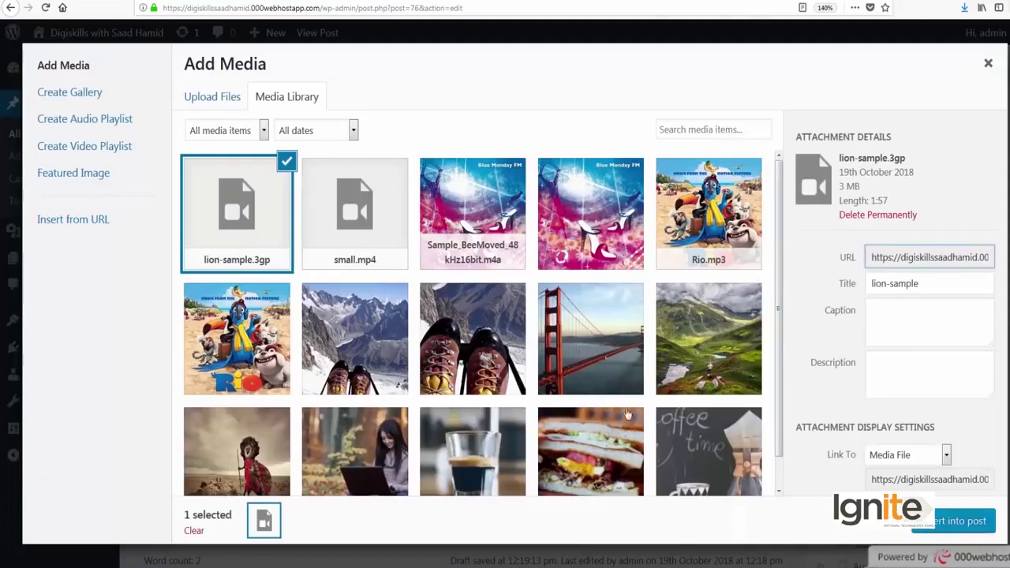
click(961, 520)
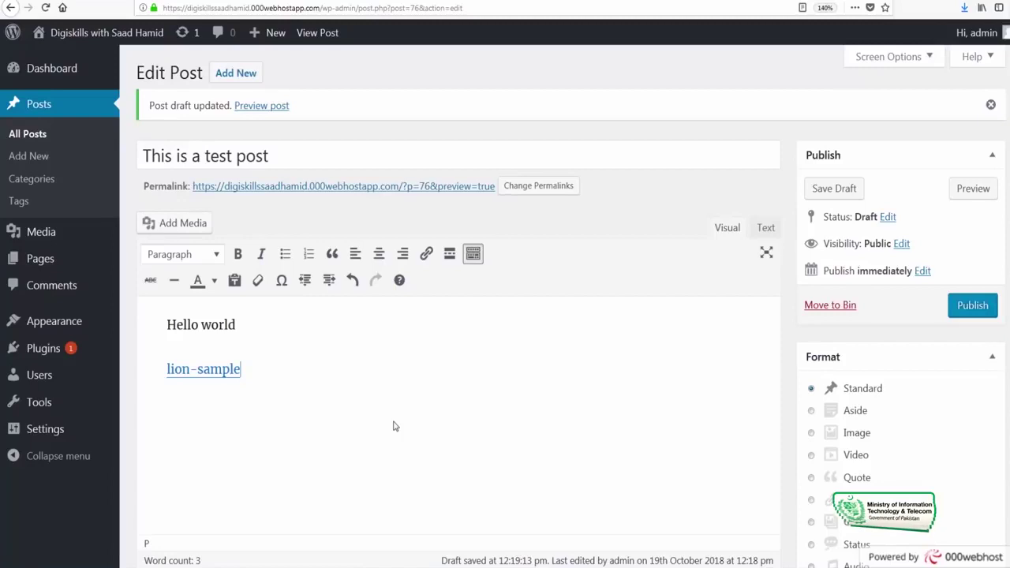
triple_click(299, 359)
key(BackSpace)
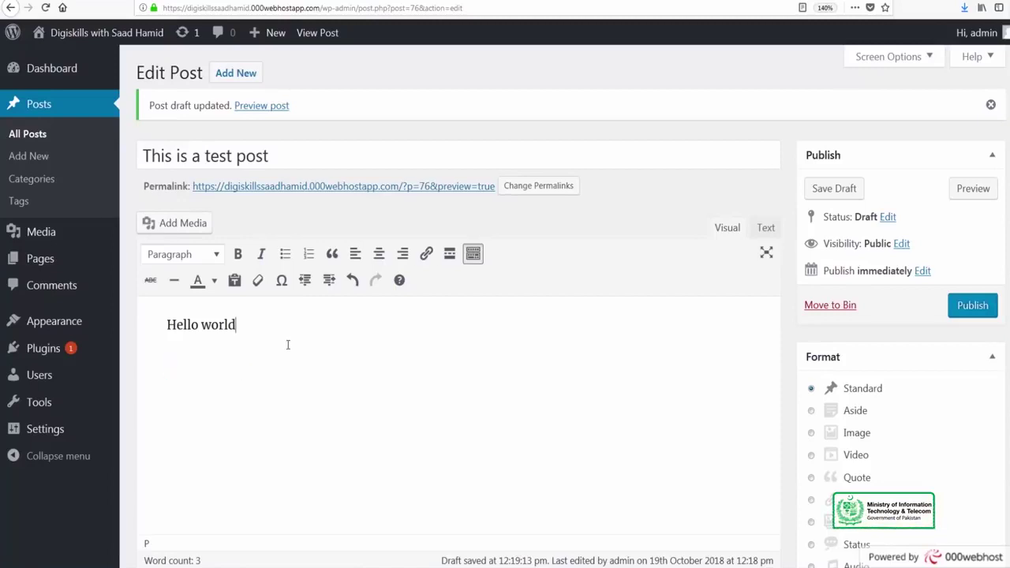
Step: Open the media library again, select lion-sample.3gp, and set its Link To option to None
click(147, 222)
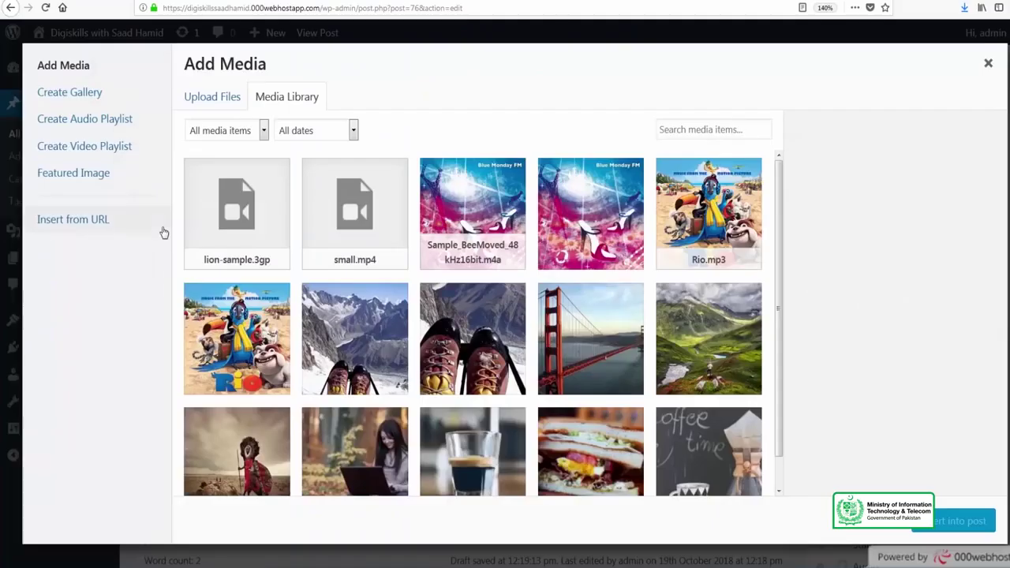
click(265, 232)
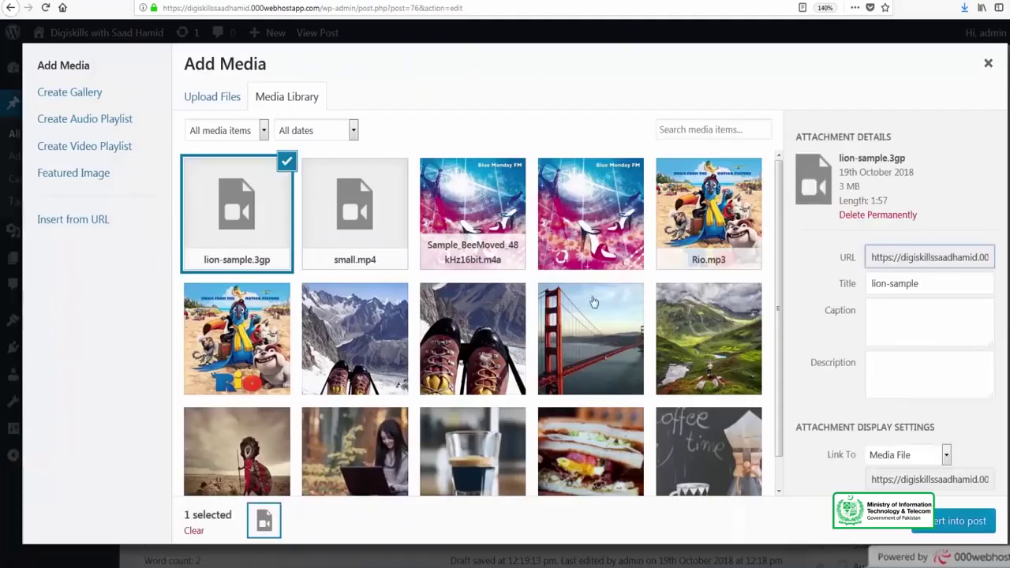
click(904, 462)
click(820, 475)
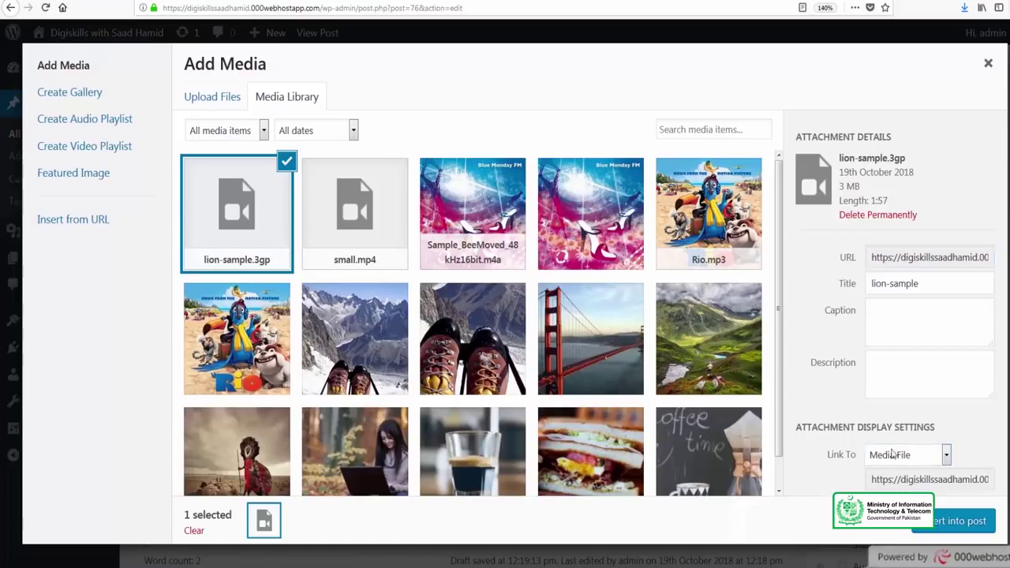
click(929, 463)
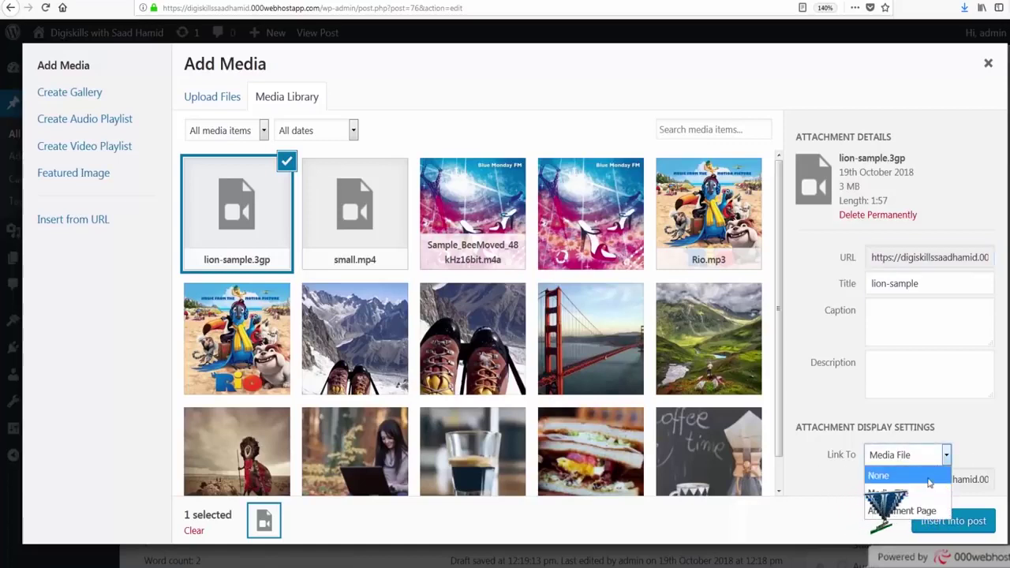
click(879, 473)
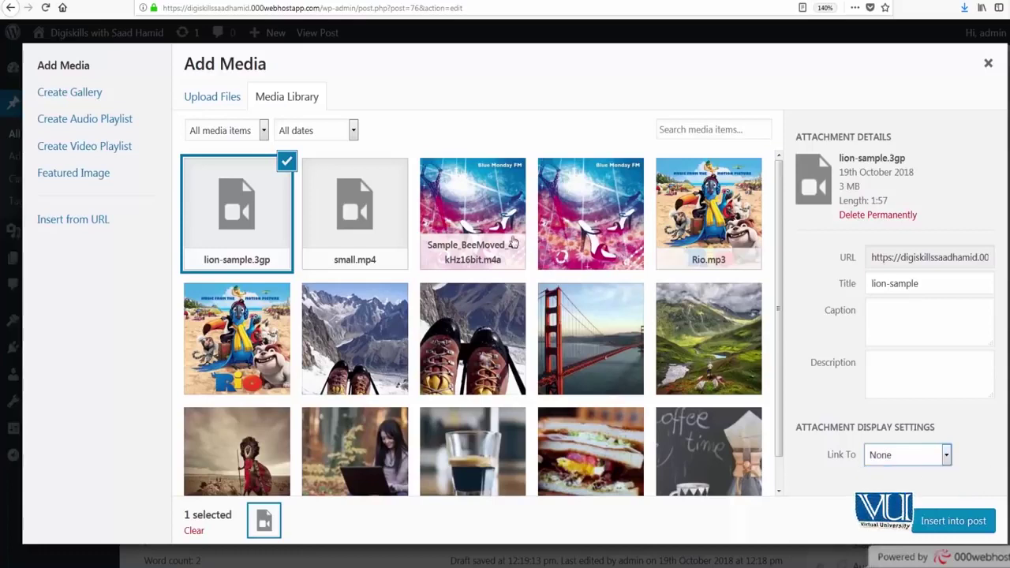
Step: Select small.mp4 instead and insert it into the post with the Embed Media Player setting
click(387, 245)
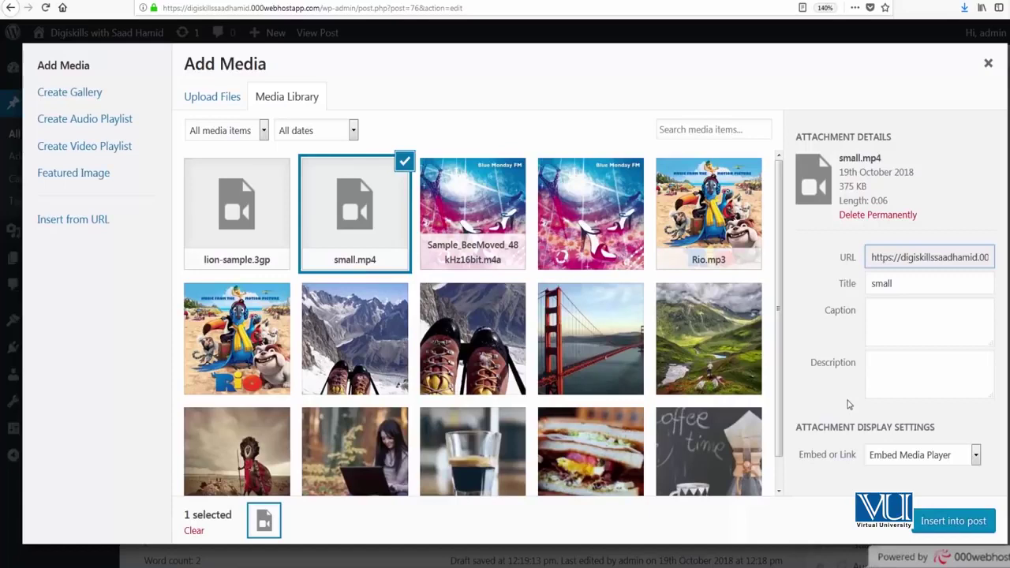
click(939, 520)
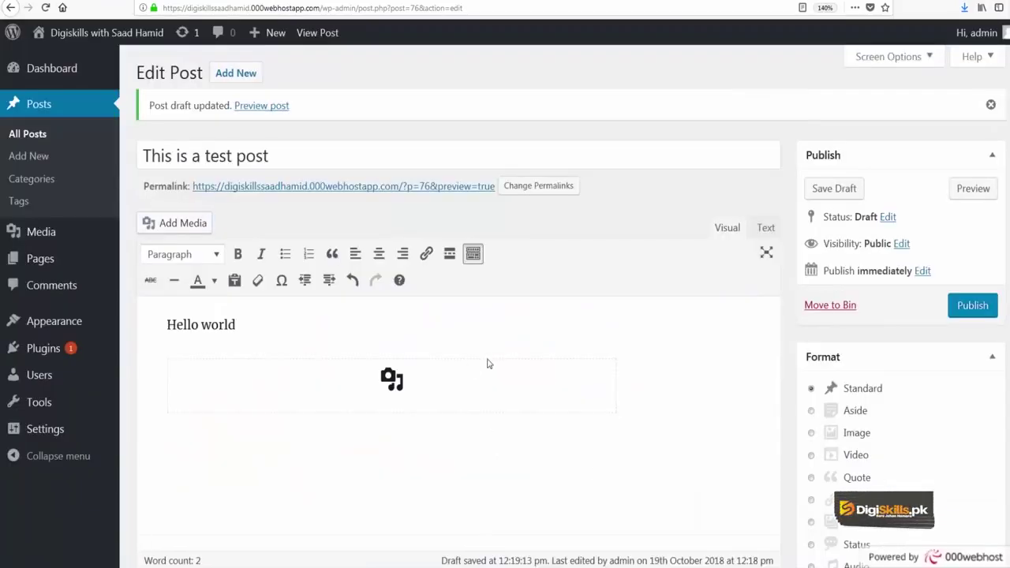
Step: Publish the test post and open the site's home page from the post preview
click(982, 308)
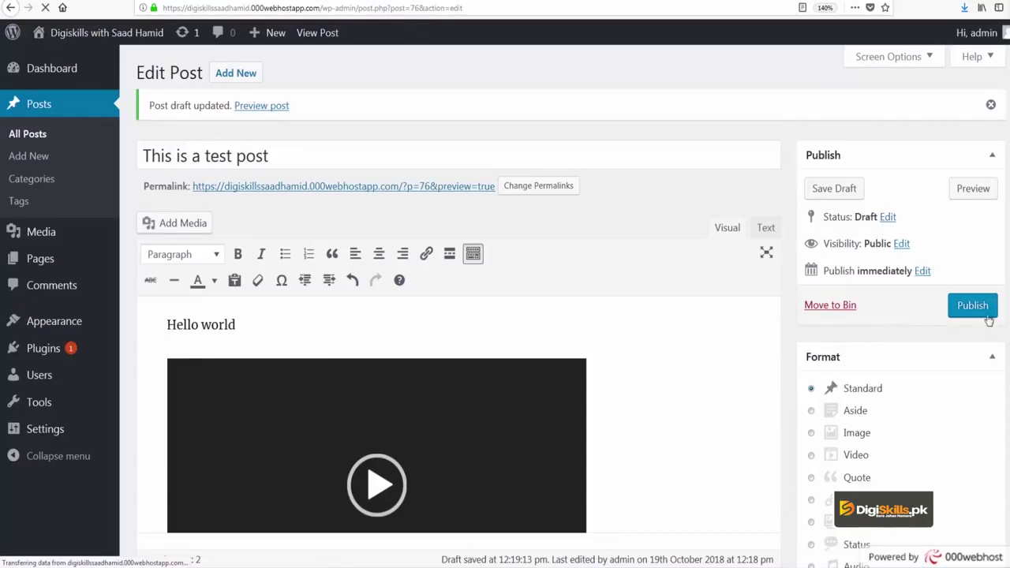
click(988, 315)
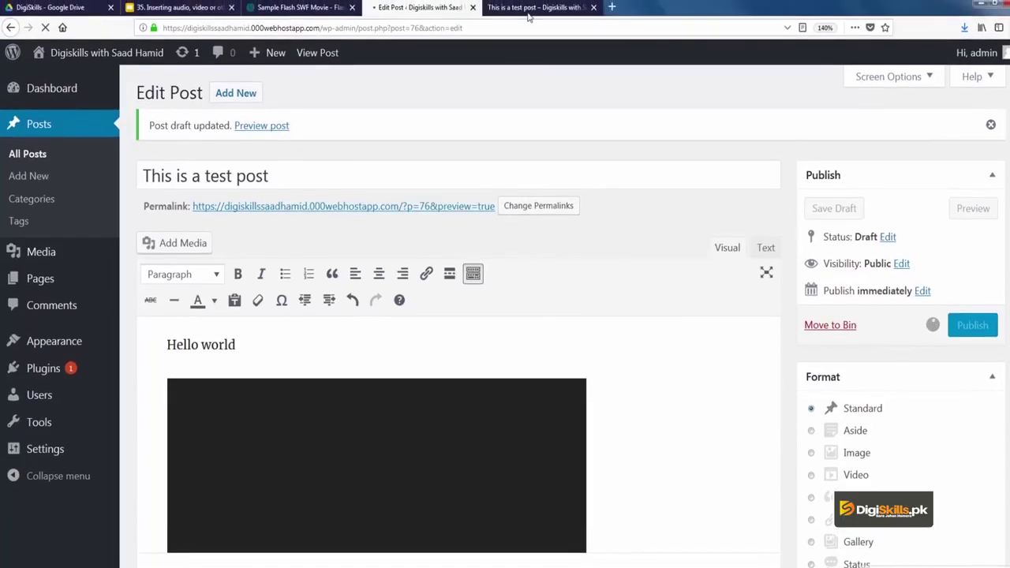
click(529, 9)
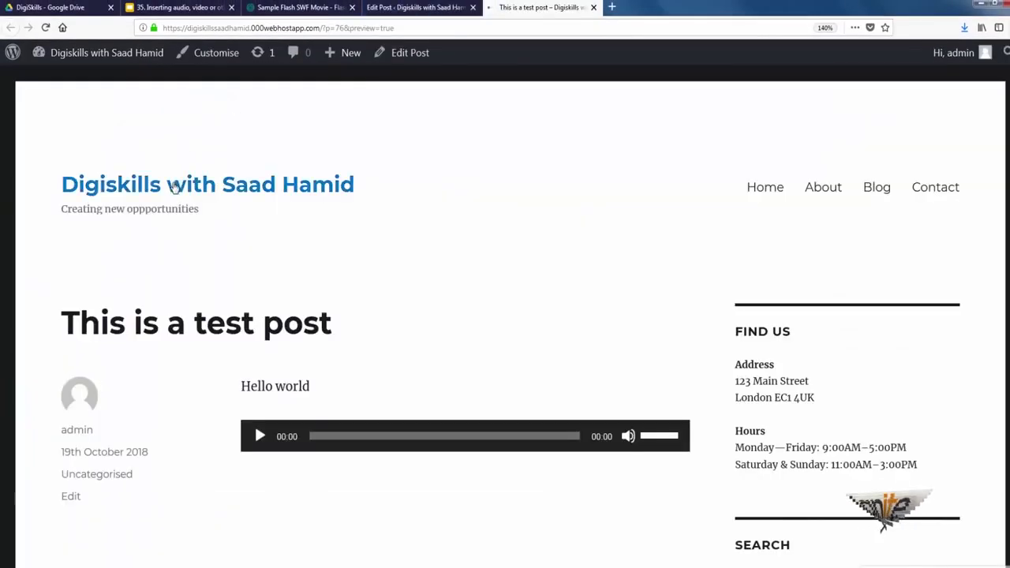
click(173, 186)
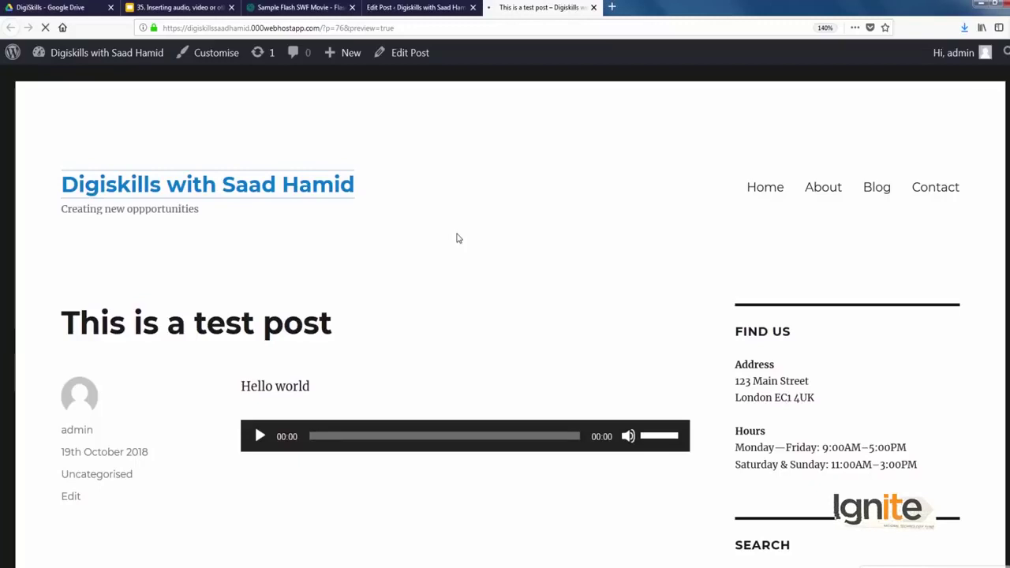
Step: Play the embedded video in the published test post and pause it partway through
scroll(457, 238, down, 3)
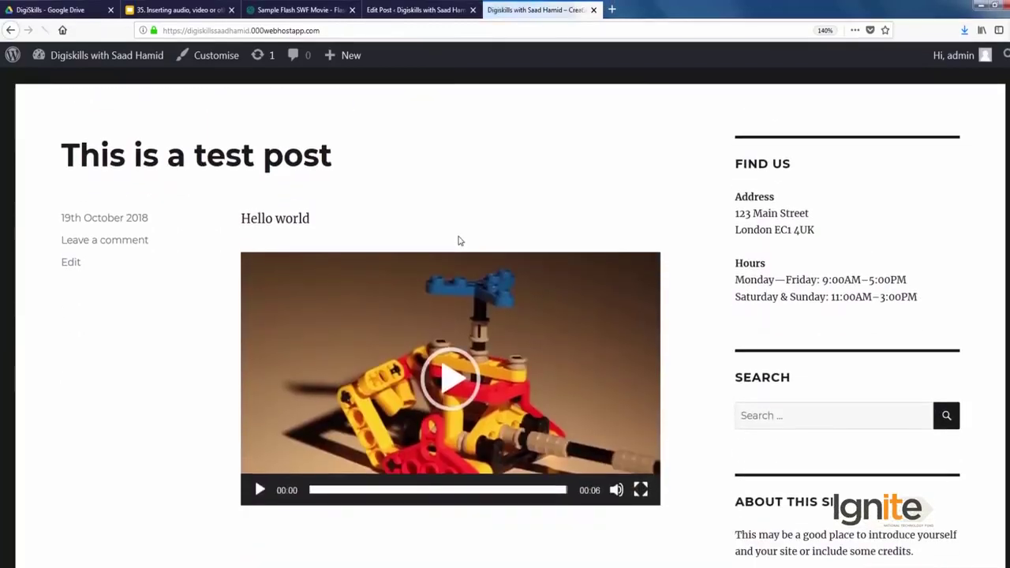
scroll(458, 241, down, 3)
click(453, 227)
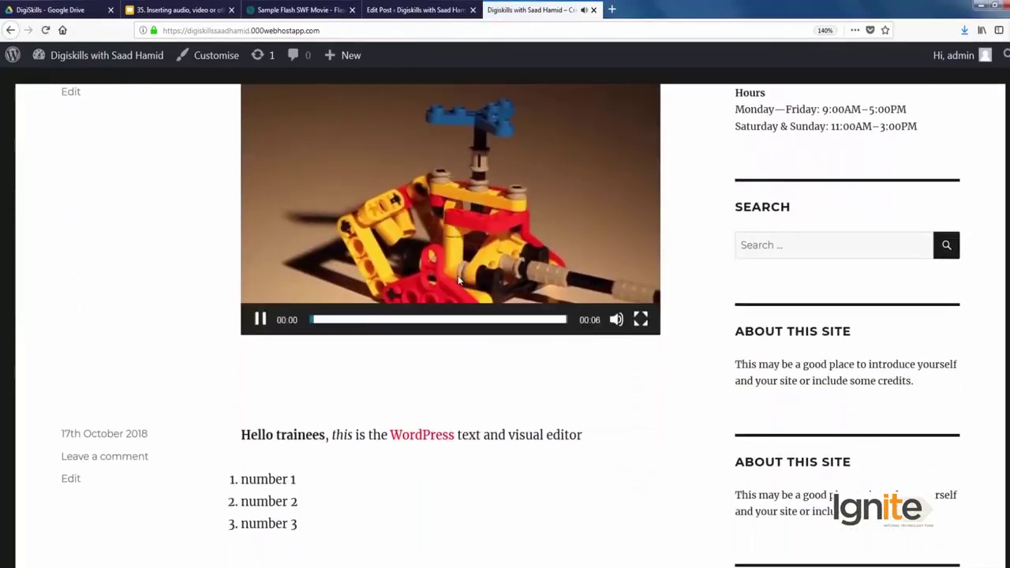
scroll(411, 348, up, 4)
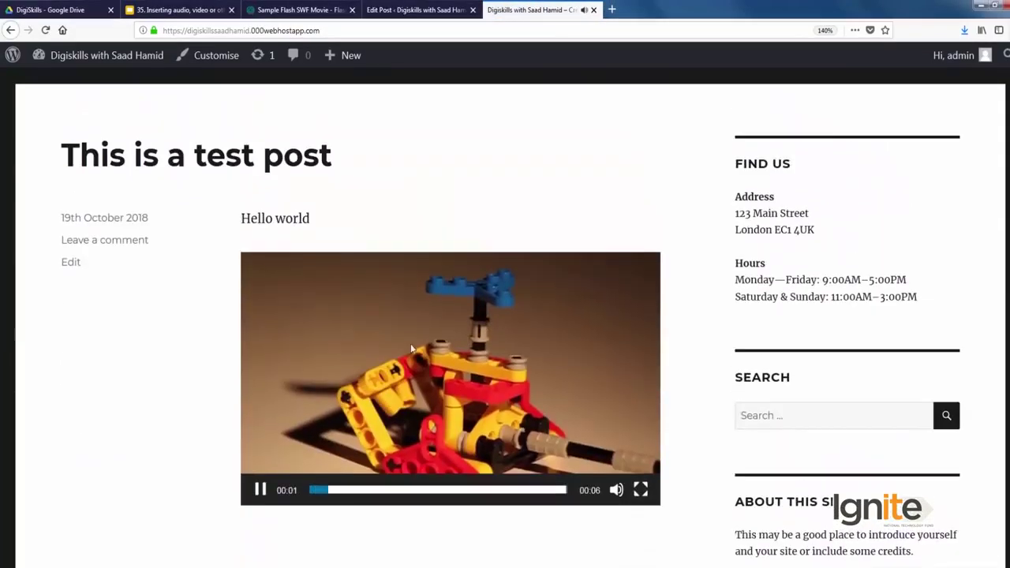
click(260, 490)
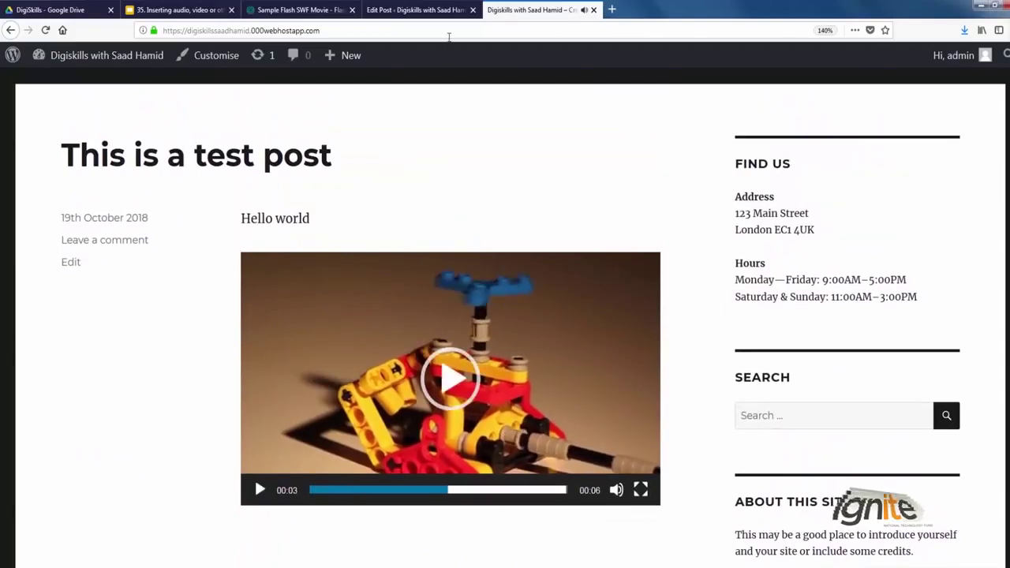
Step: Return to the post editor and delete the embedded video below "Hello world"
click(448, 10)
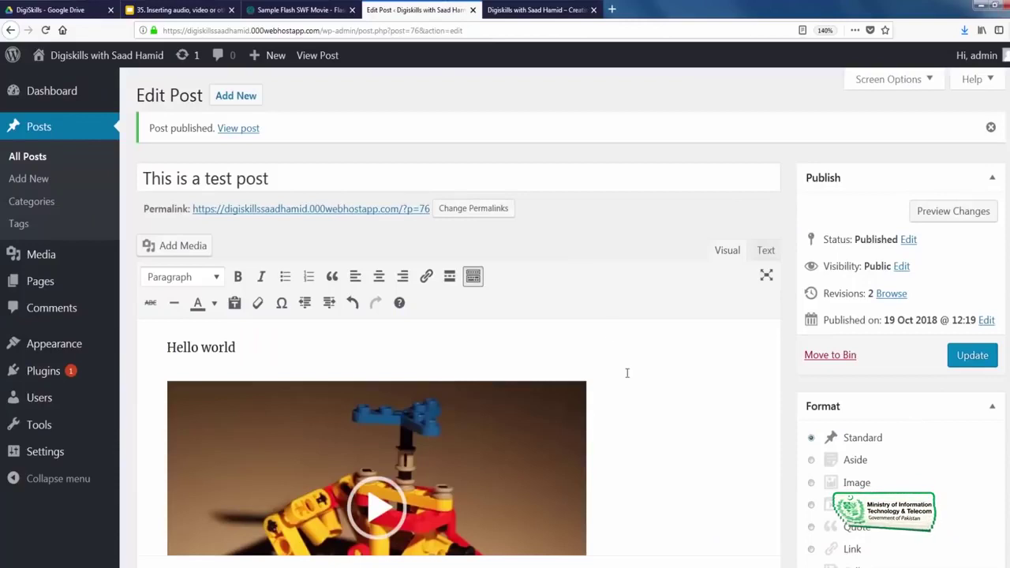
click(622, 402)
key(BackSpace)
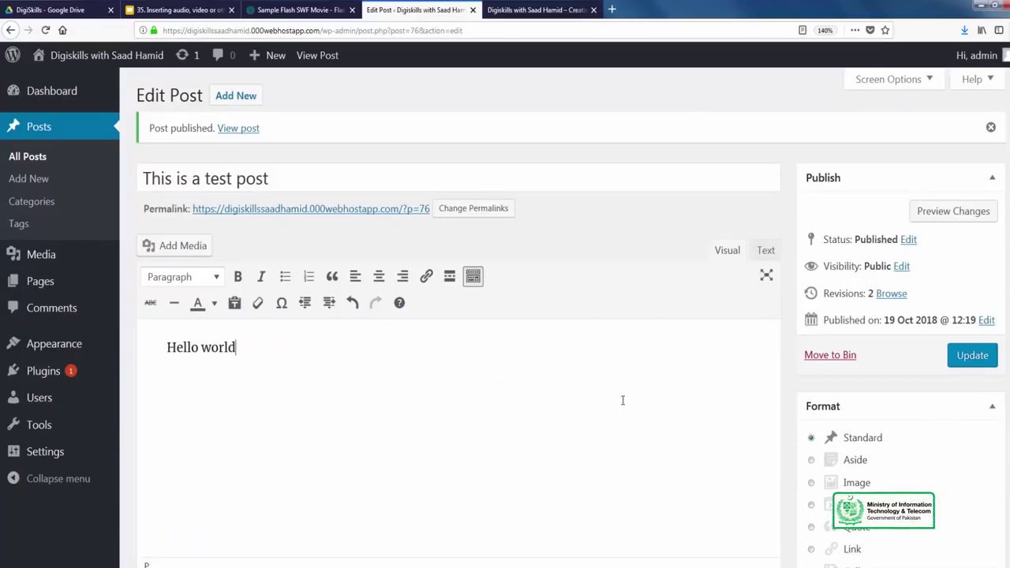
Step: Upload pdf.pdf from the Files folder to the media library while editing the post
click(169, 246)
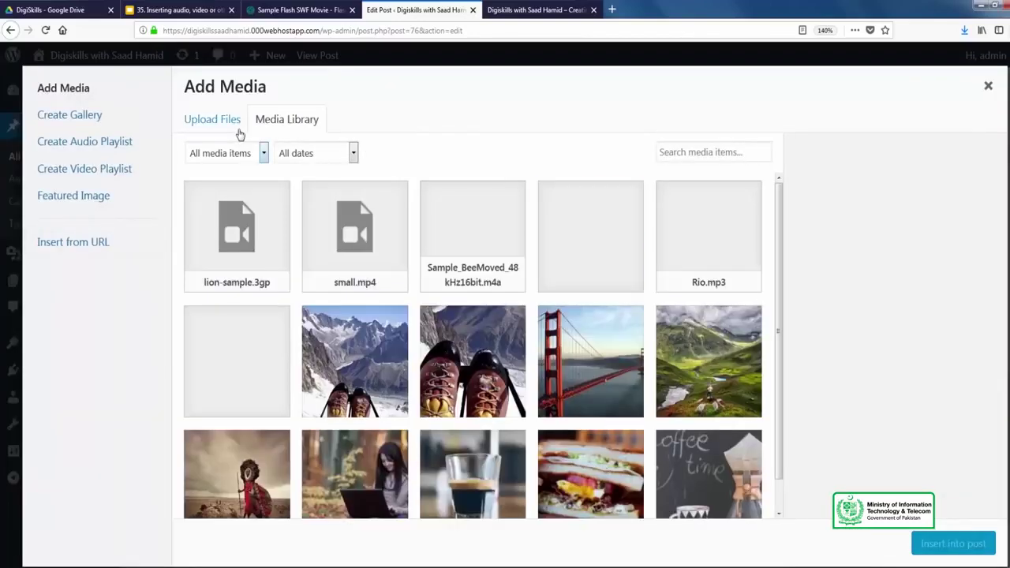
click(233, 126)
click(561, 331)
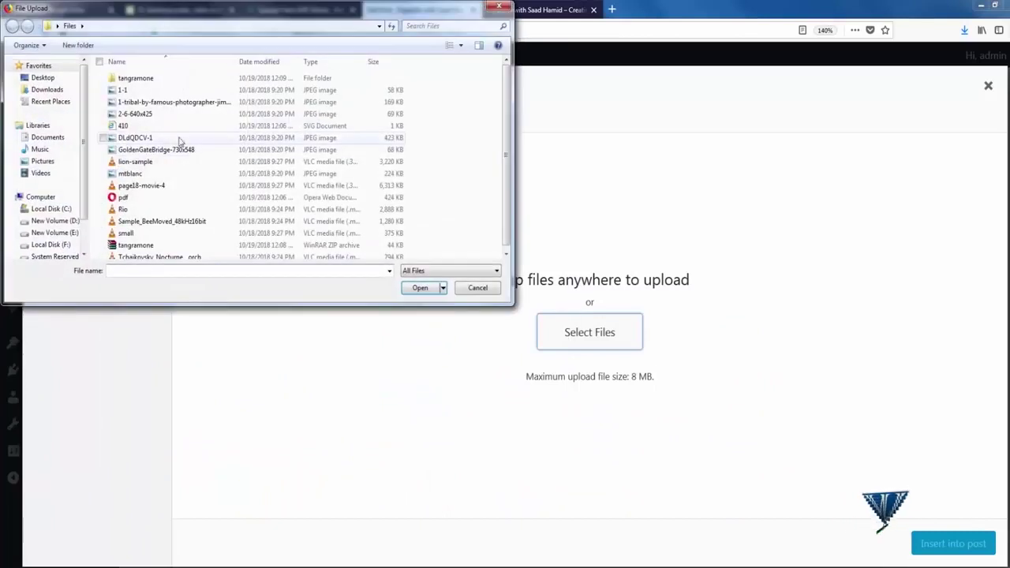
double_click(197, 198)
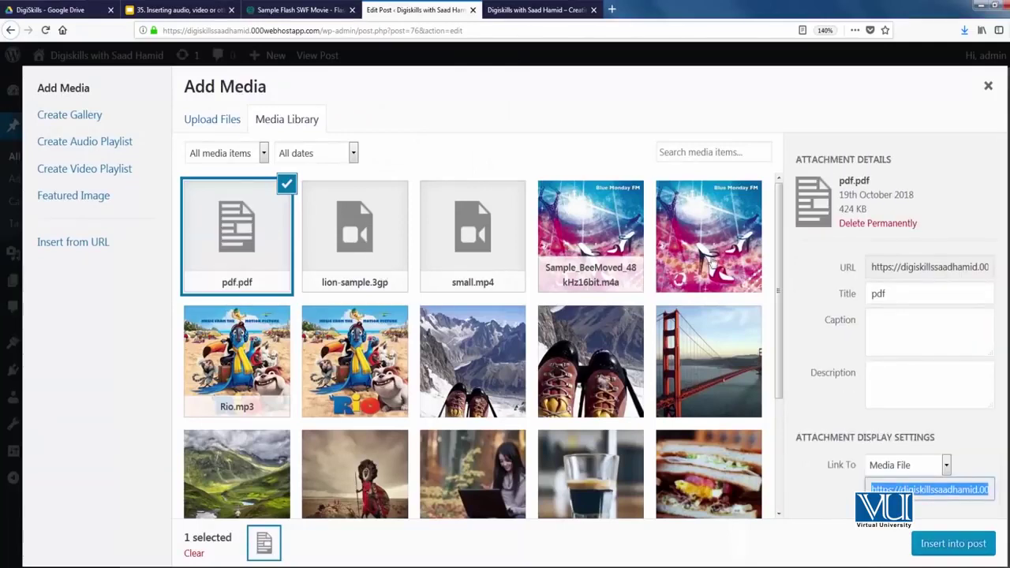
Step: Insert pdf.pdf into the post as a Media File link, and delete that link from the body
click(876, 470)
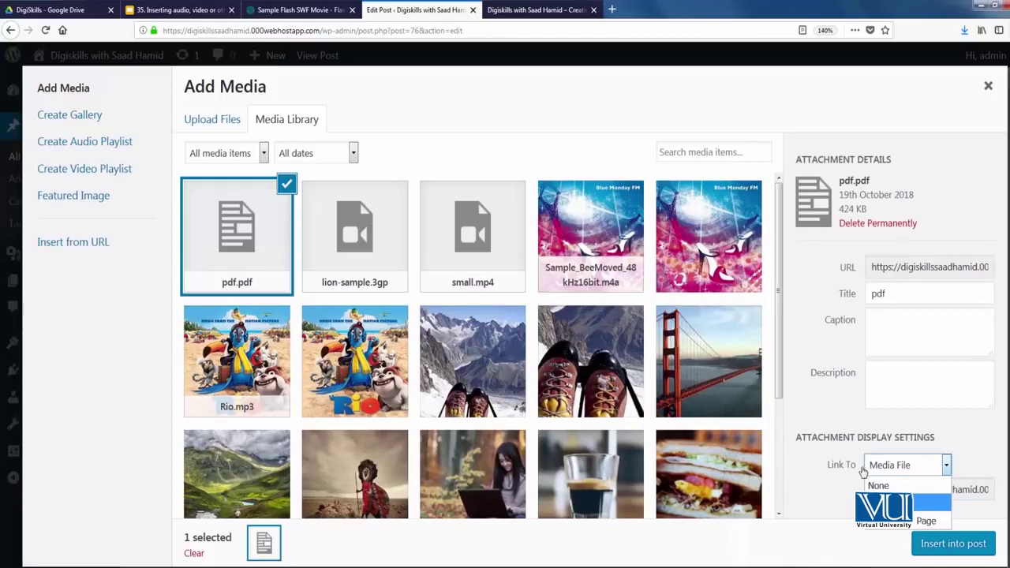
click(831, 407)
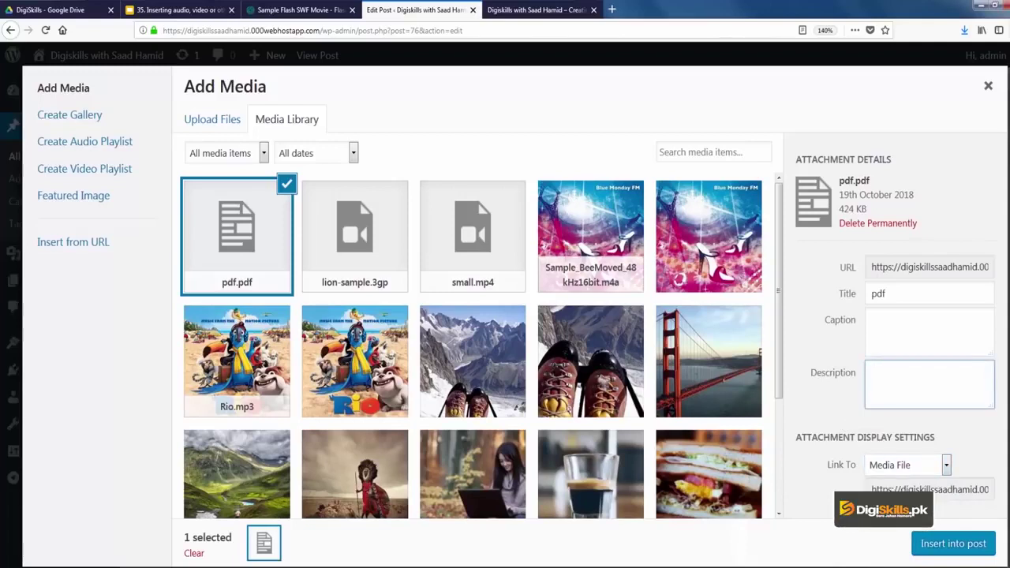
click(953, 543)
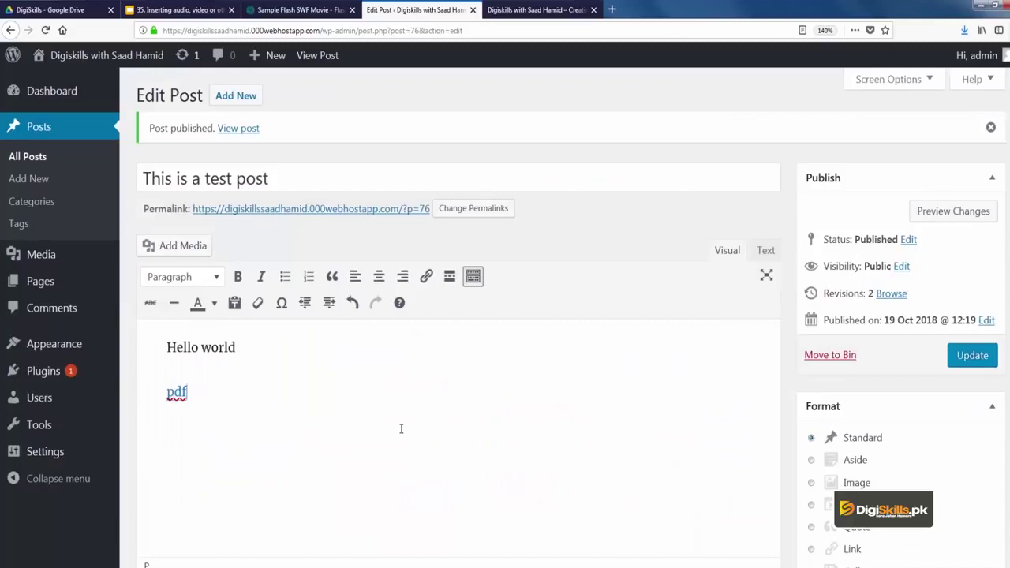
double_click(177, 392)
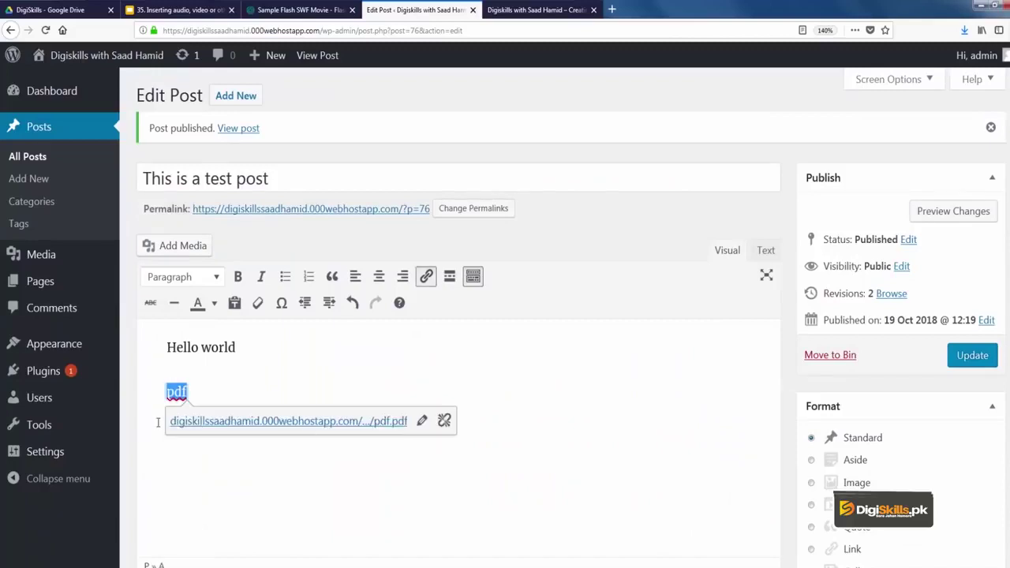
key(BackSpace)
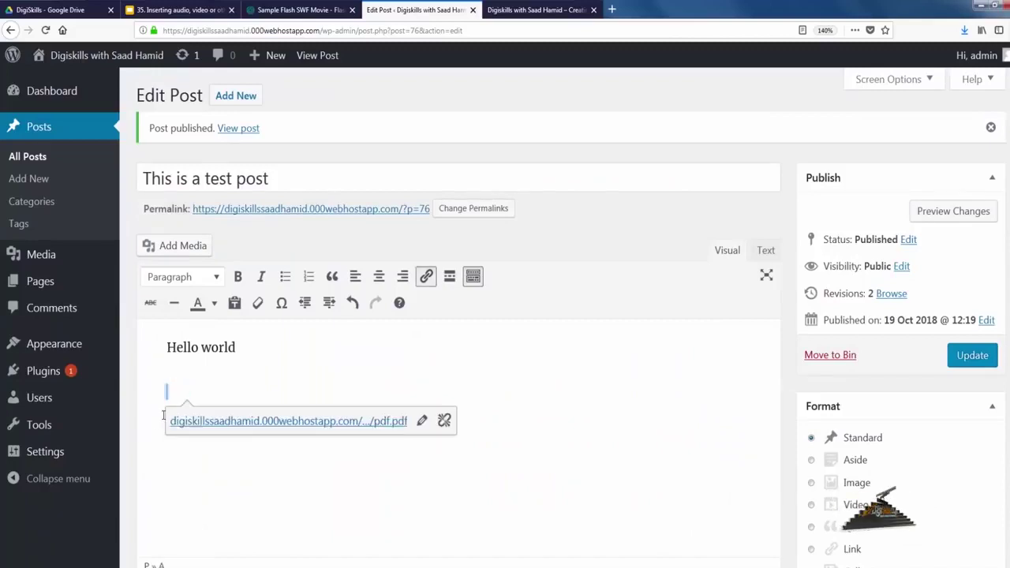
Step: Try to upload tangramone.swf from the tangramone folder through Add Media, and close the media window
click(175, 249)
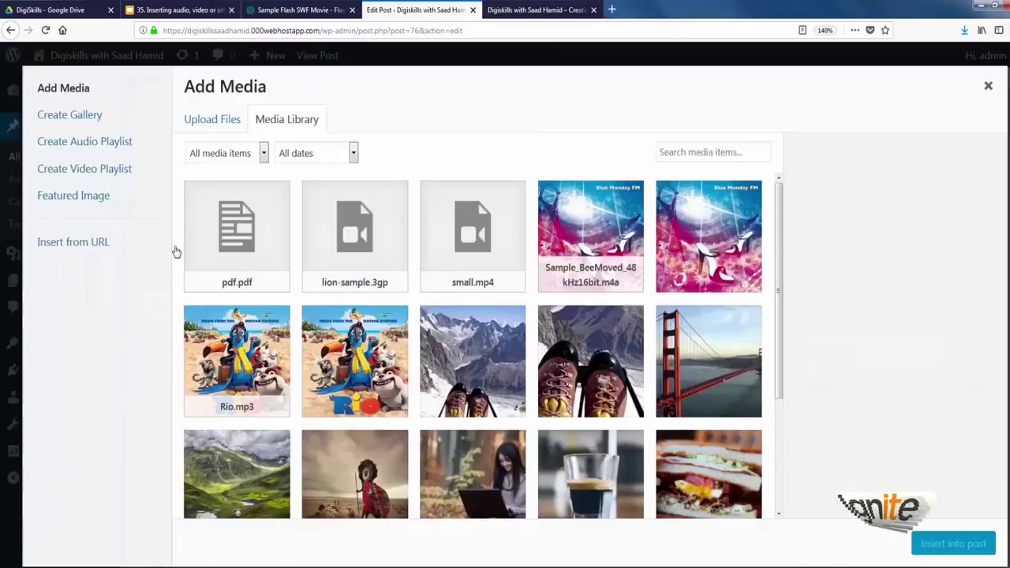
click(221, 119)
click(552, 326)
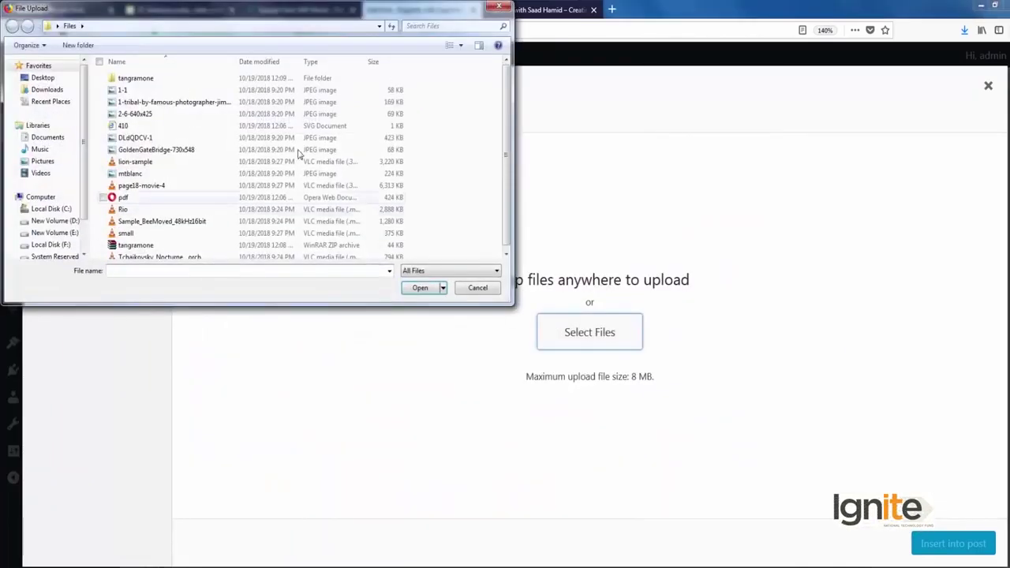
double_click(190, 79)
double_click(190, 79)
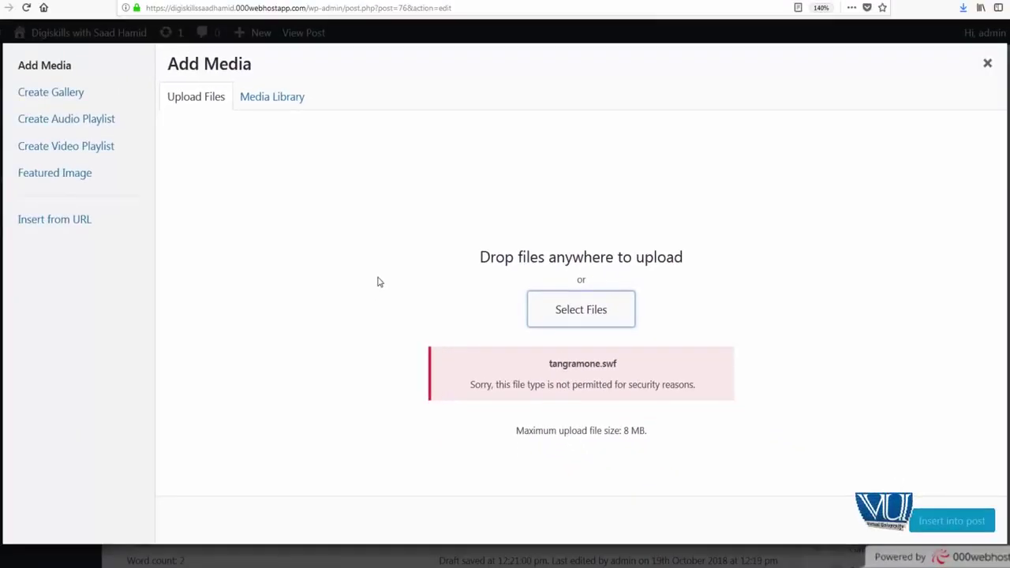
click(986, 70)
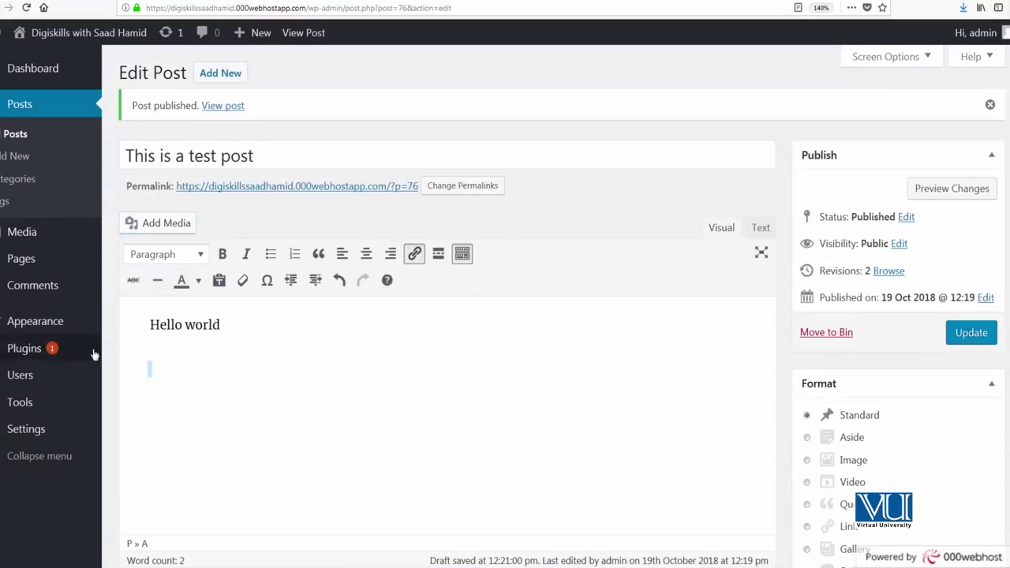
Step: Search the plugins available for installation for "Add SWF" and look through the results
mouse_move(93, 354)
click(131, 373)
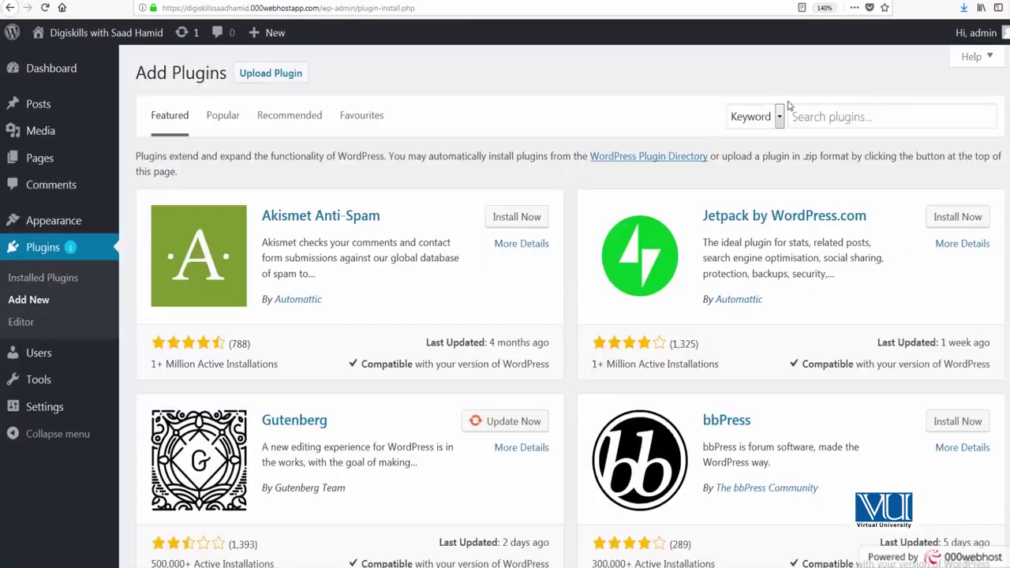
click(813, 110)
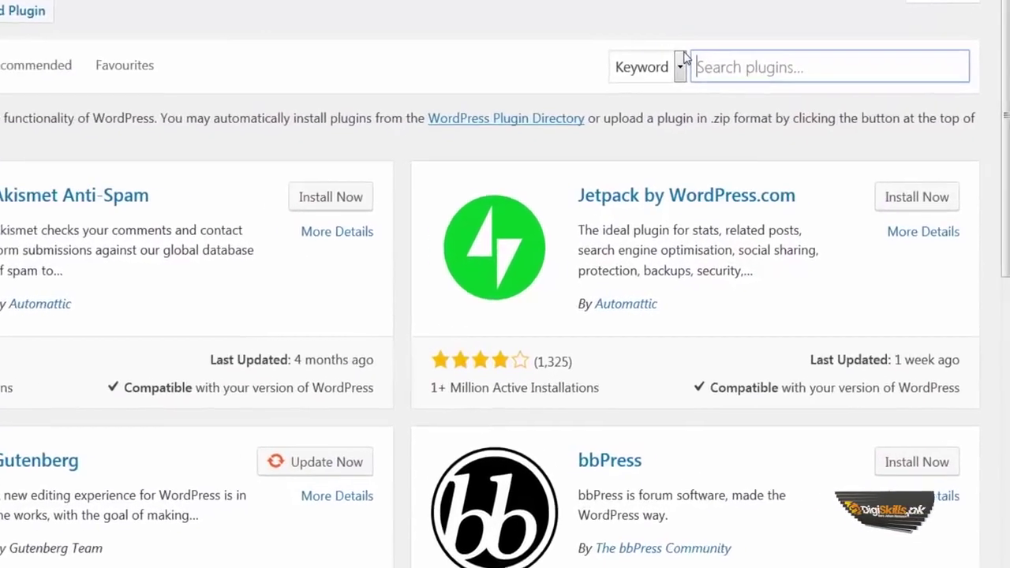
text(SW)
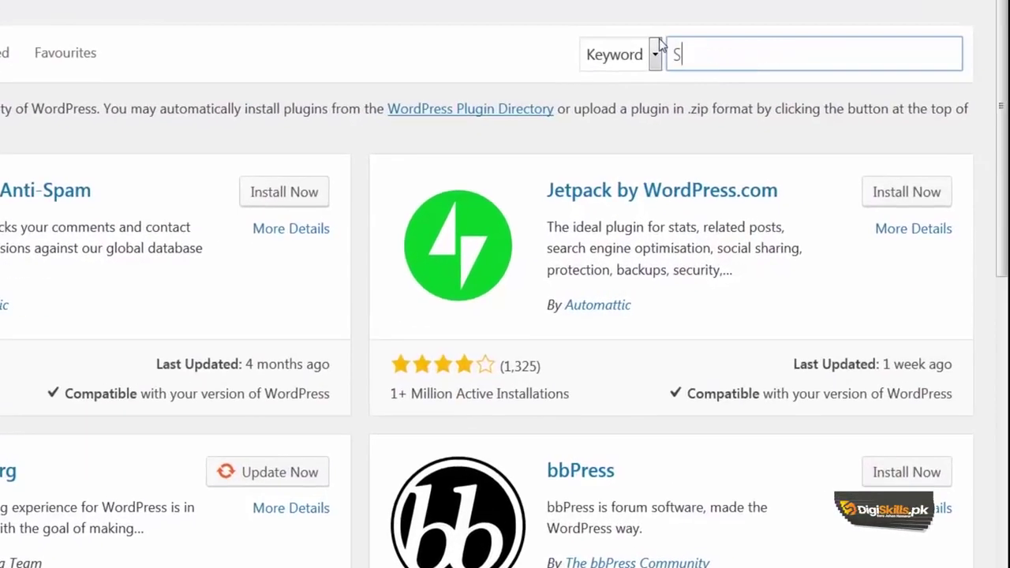
text(F)
key(BackSpace)
key(BackSpace)
key(BackSpace)
text(Add SWF)
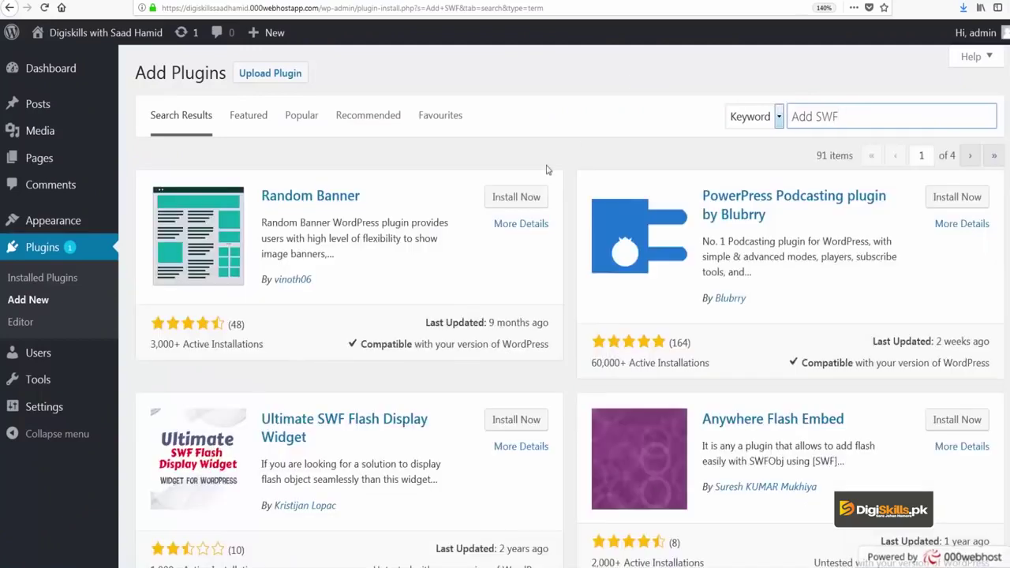
scroll(547, 168, down, 8)
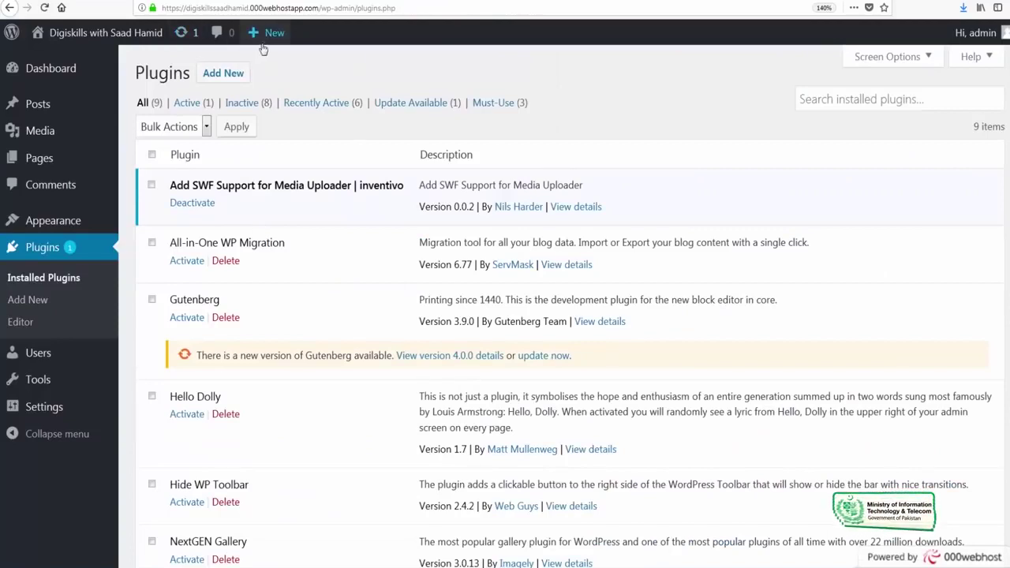
Step: Reopen the test post for editing and remove the embedded video from its body
mouse_move(105, 116)
click(148, 108)
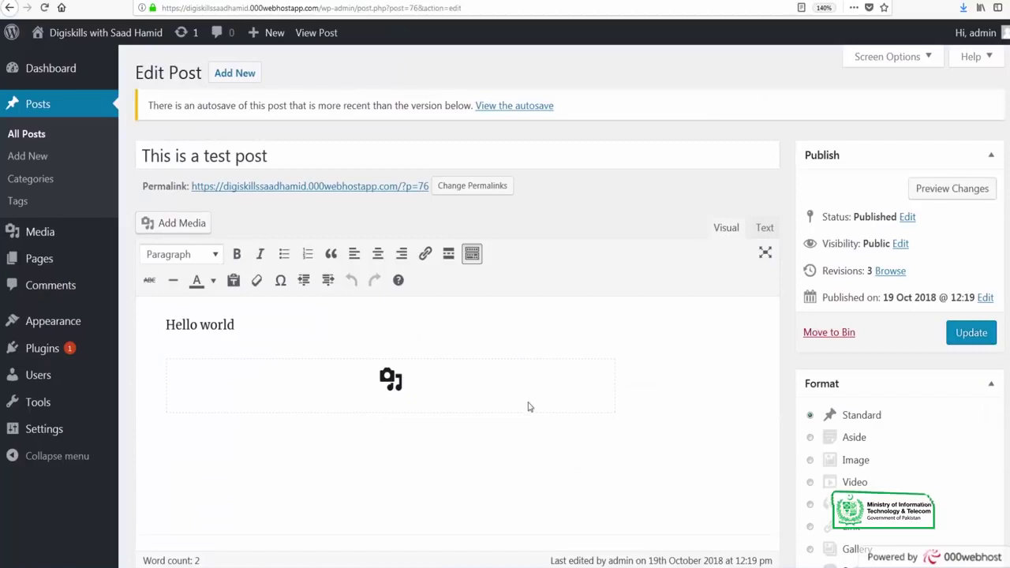
click(529, 407)
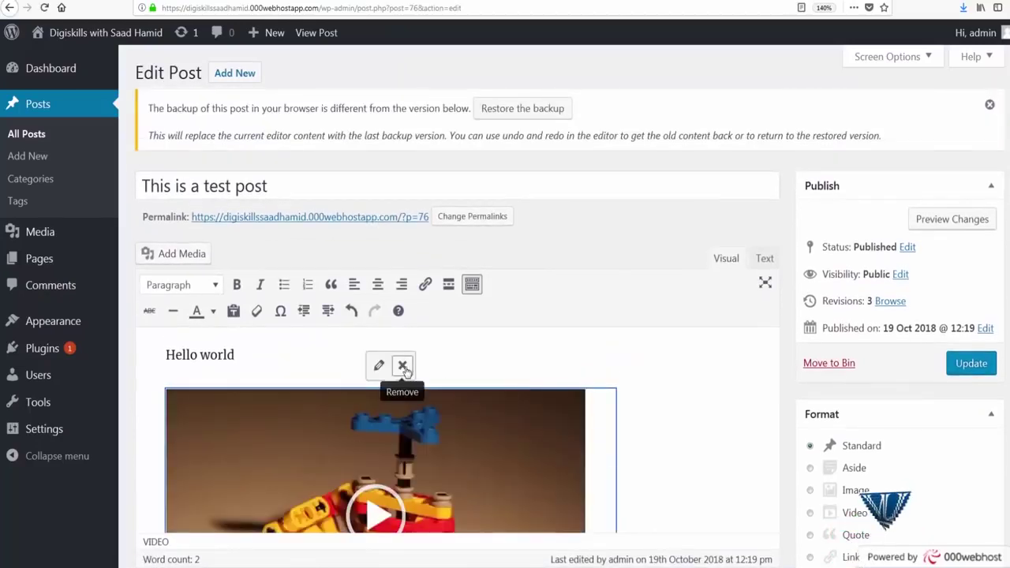
click(402, 366)
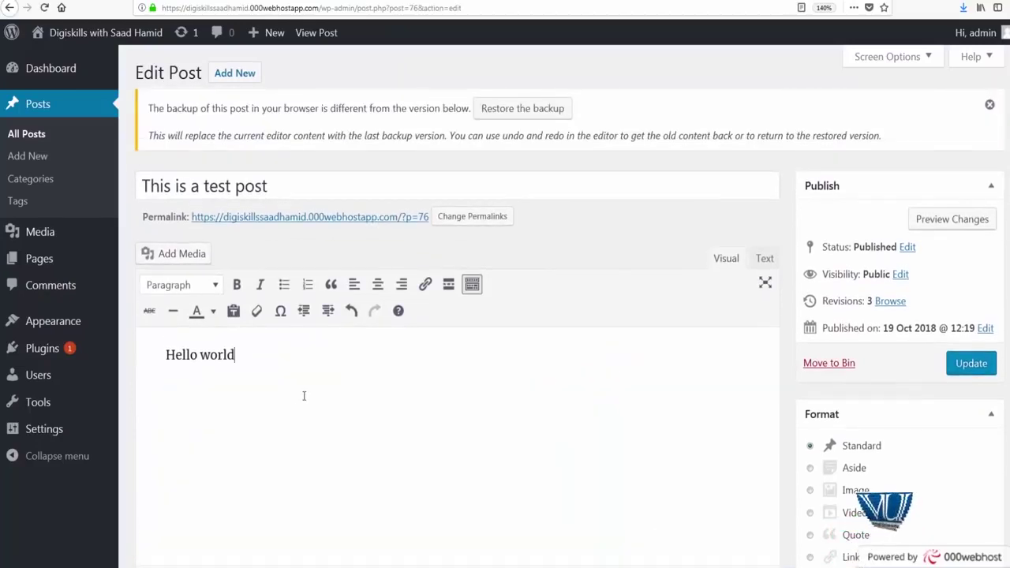
Step: Upload tangramone.swf and insert it into the post with Link To set to Media File
click(180, 254)
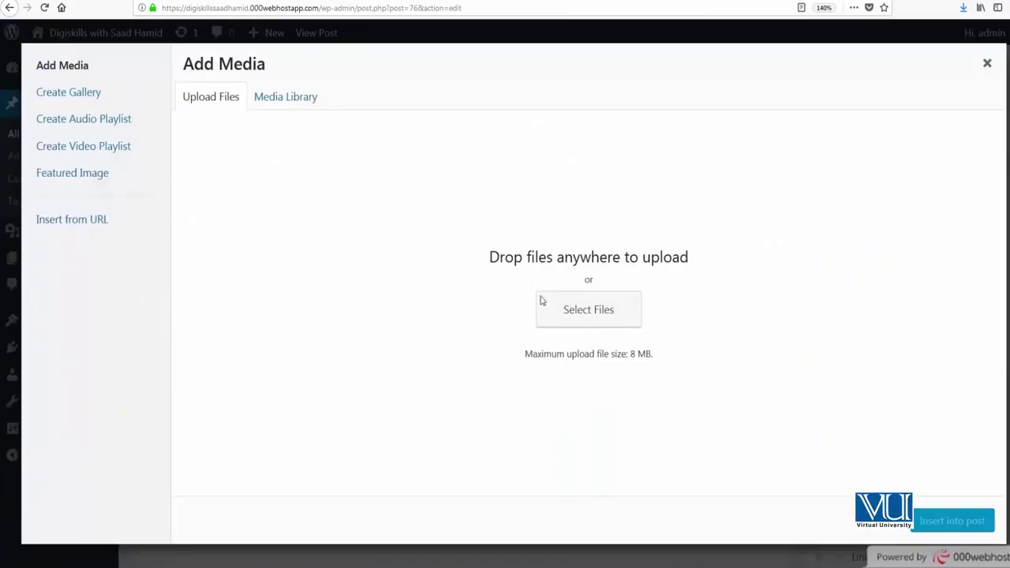
click(568, 317)
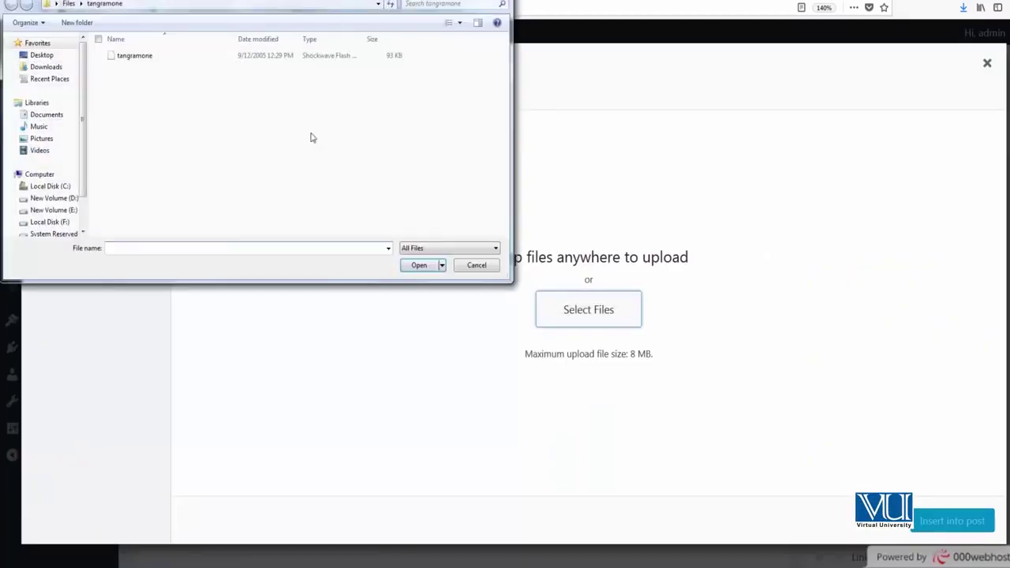
double_click(152, 56)
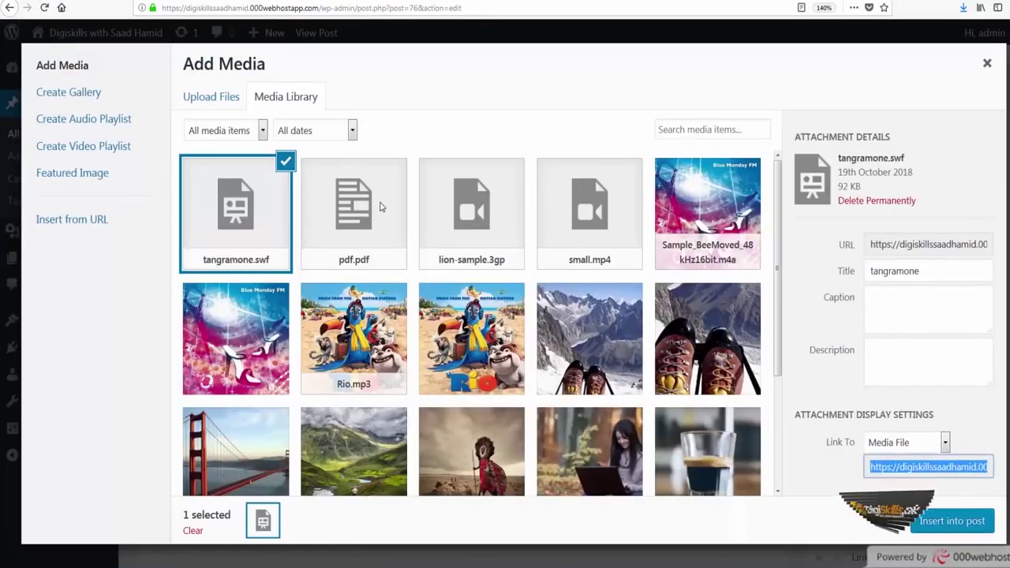
click(917, 446)
click(972, 418)
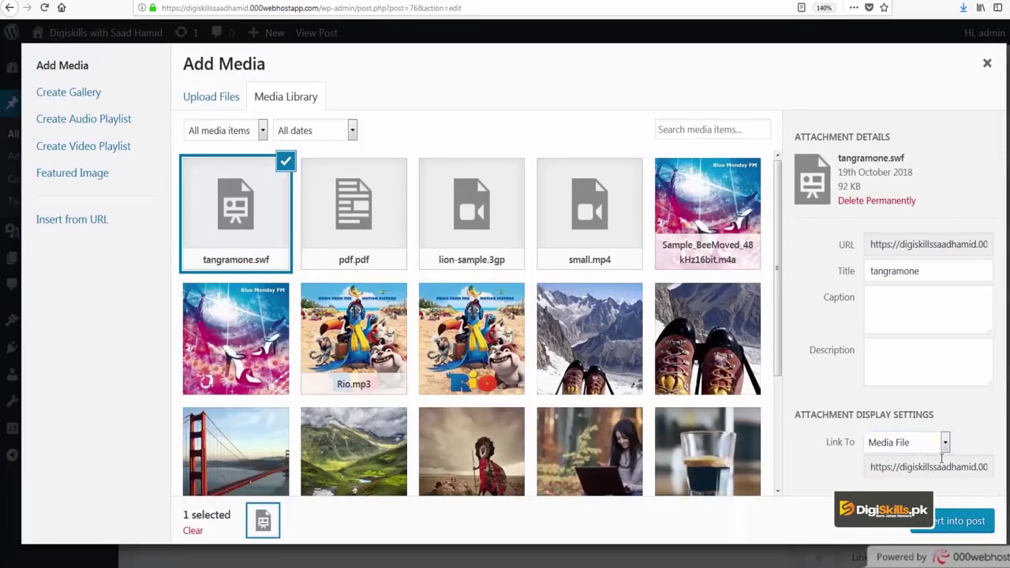
click(939, 522)
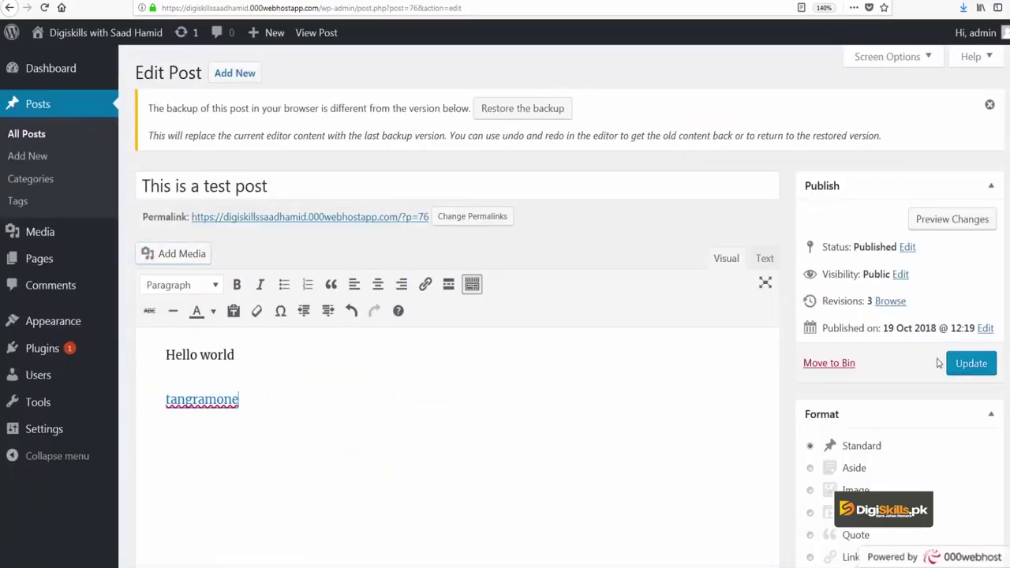
Step: Update the test post and reload the site in the other browser tab to view the published version
click(968, 365)
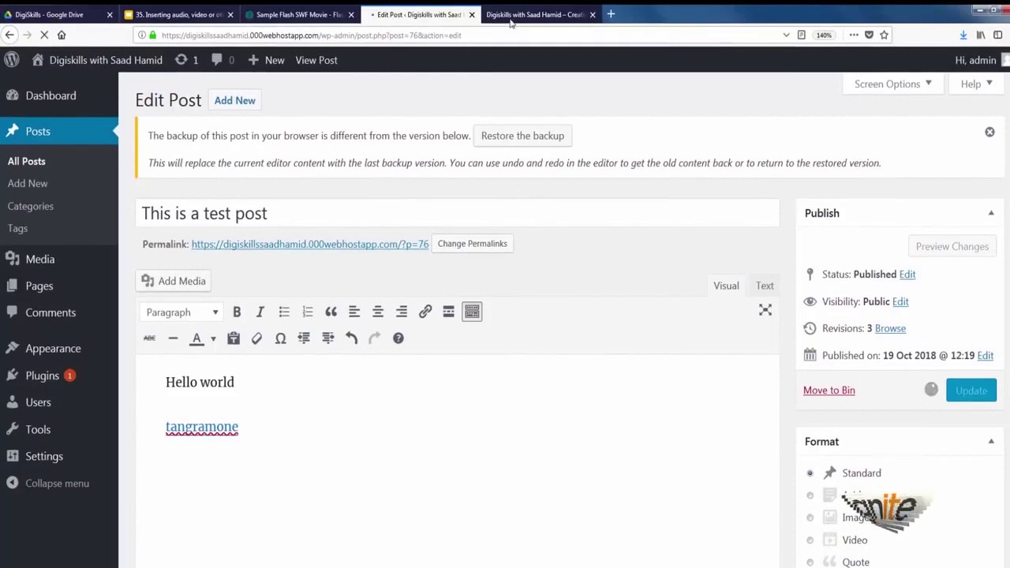
click(510, 21)
key(F5)
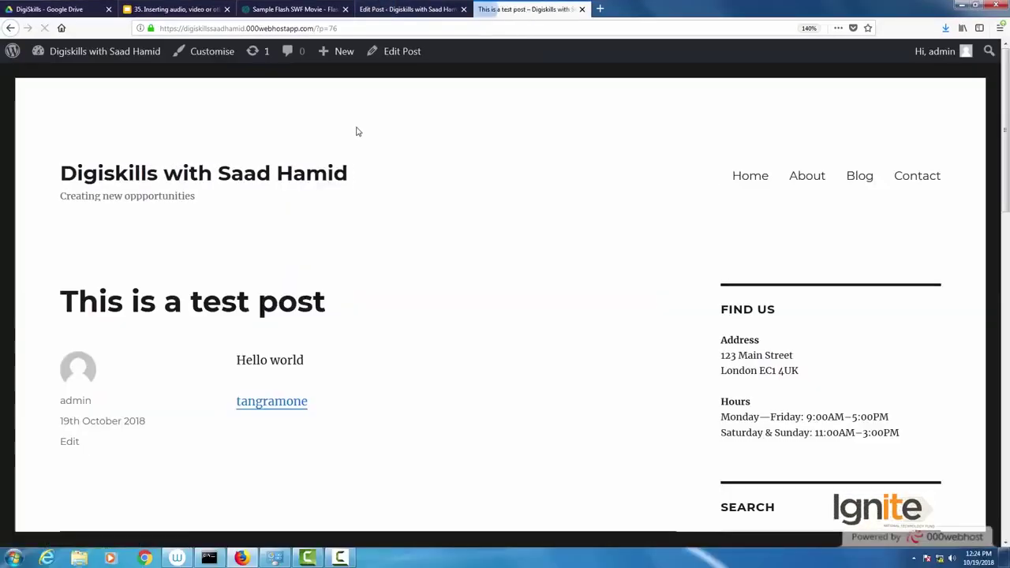